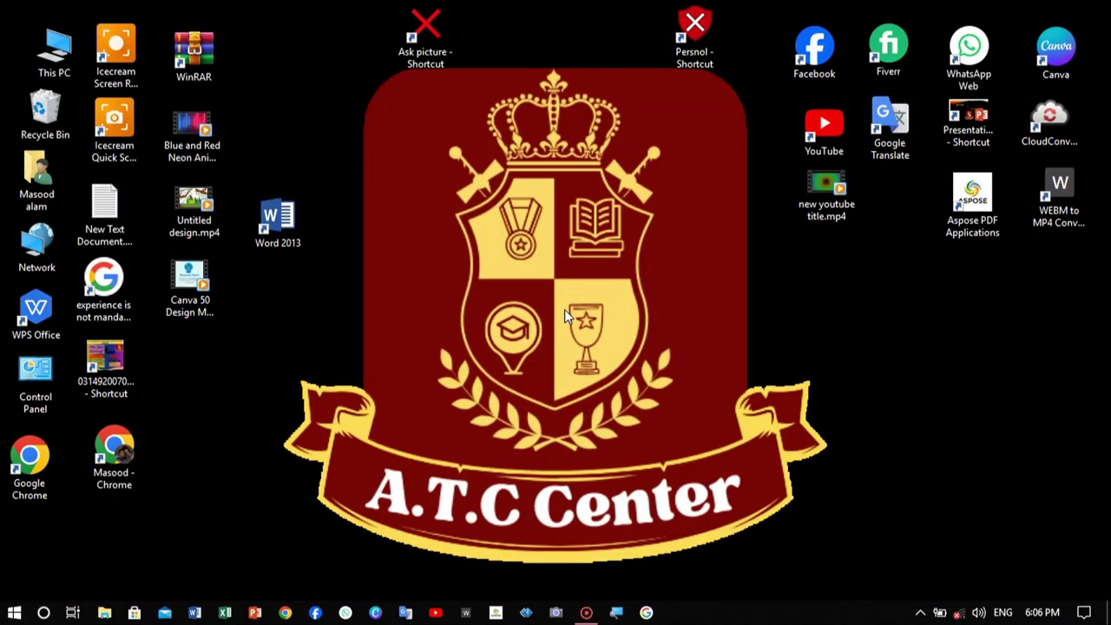
- Refresh the desktop several times from its right-click menu
mouse_move(592, 616)
right_click(497, 217)
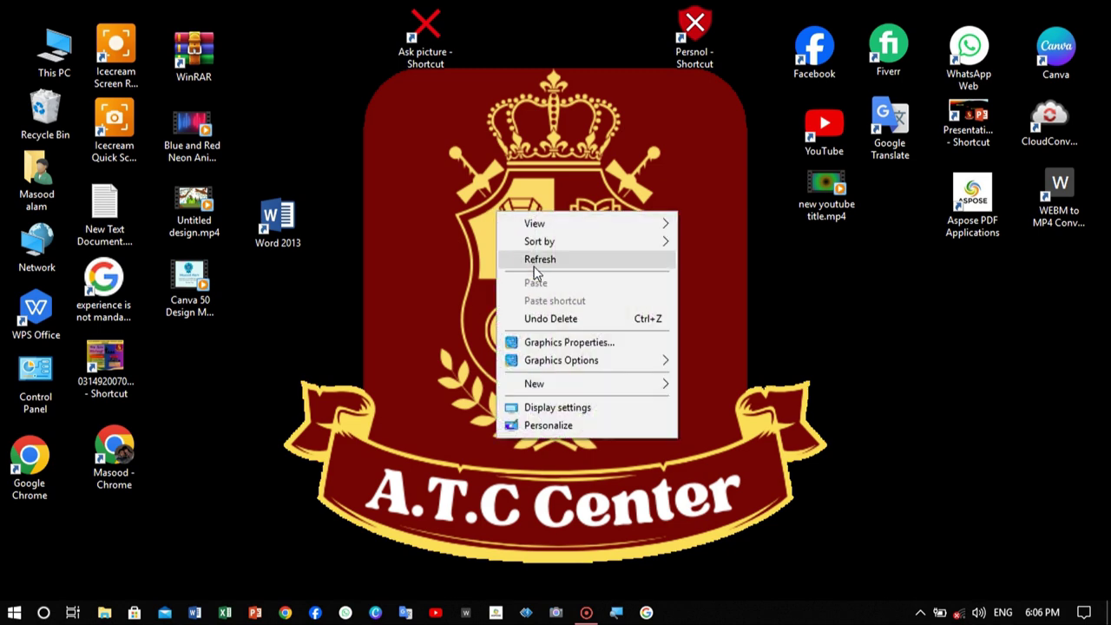
left_click(533, 260)
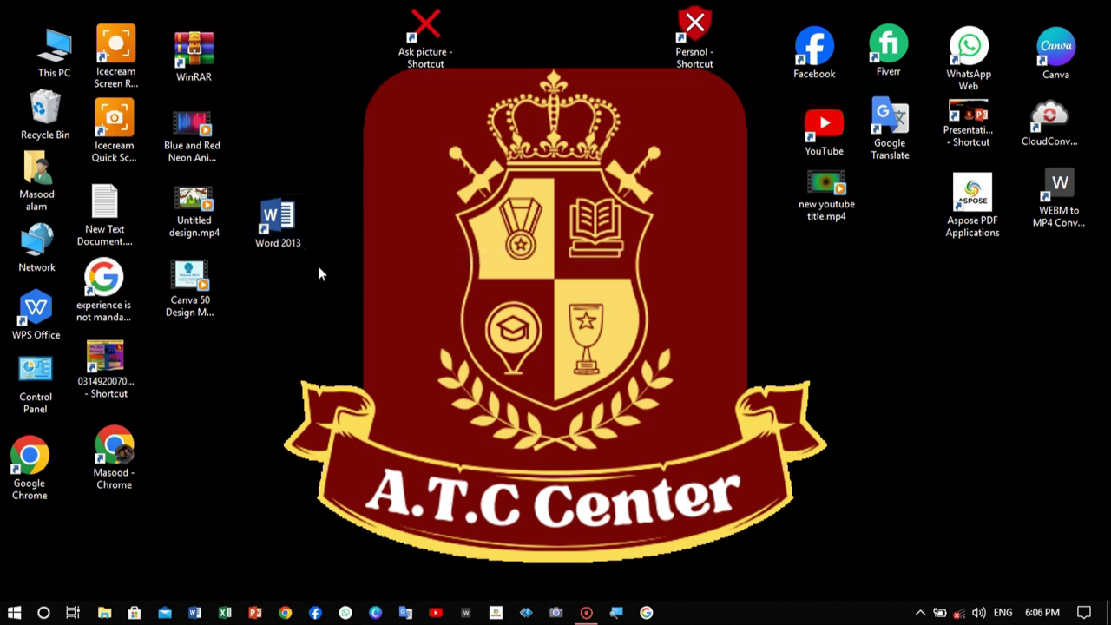
right_click(317, 266)
left_click(373, 316)
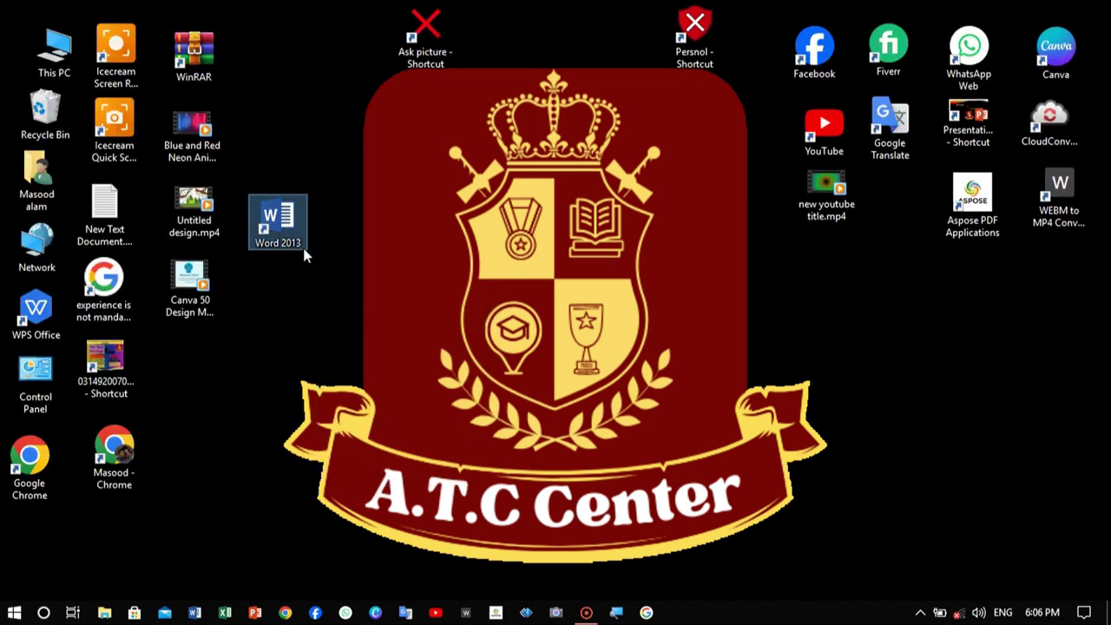
right_click(301, 246)
left_click(278, 293)
right_click(276, 294)
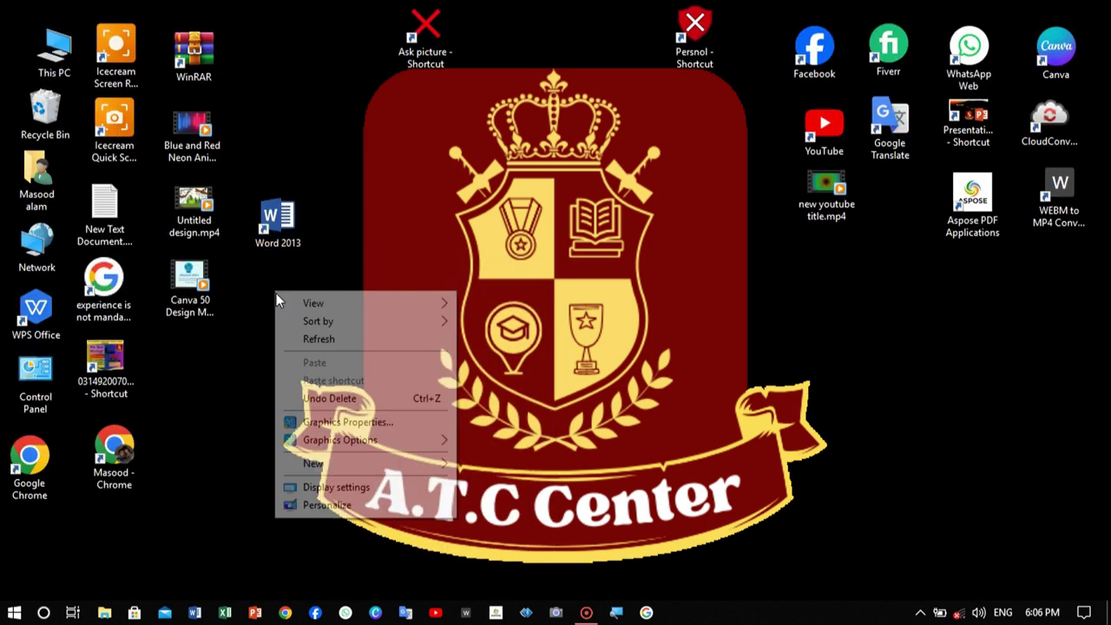
left_click(329, 339)
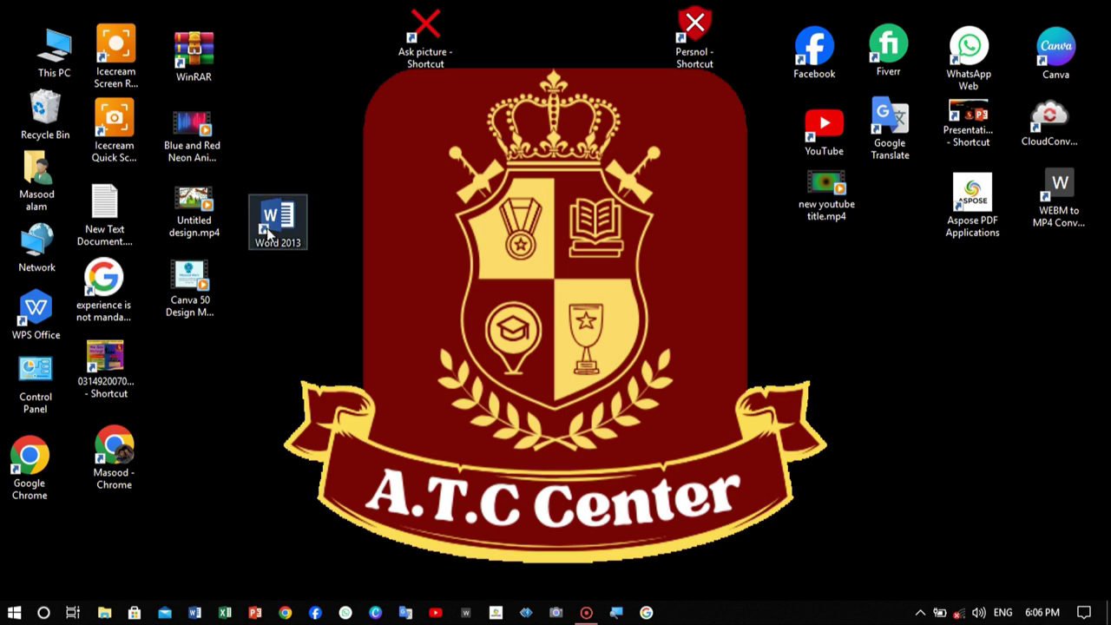
right_click(292, 325)
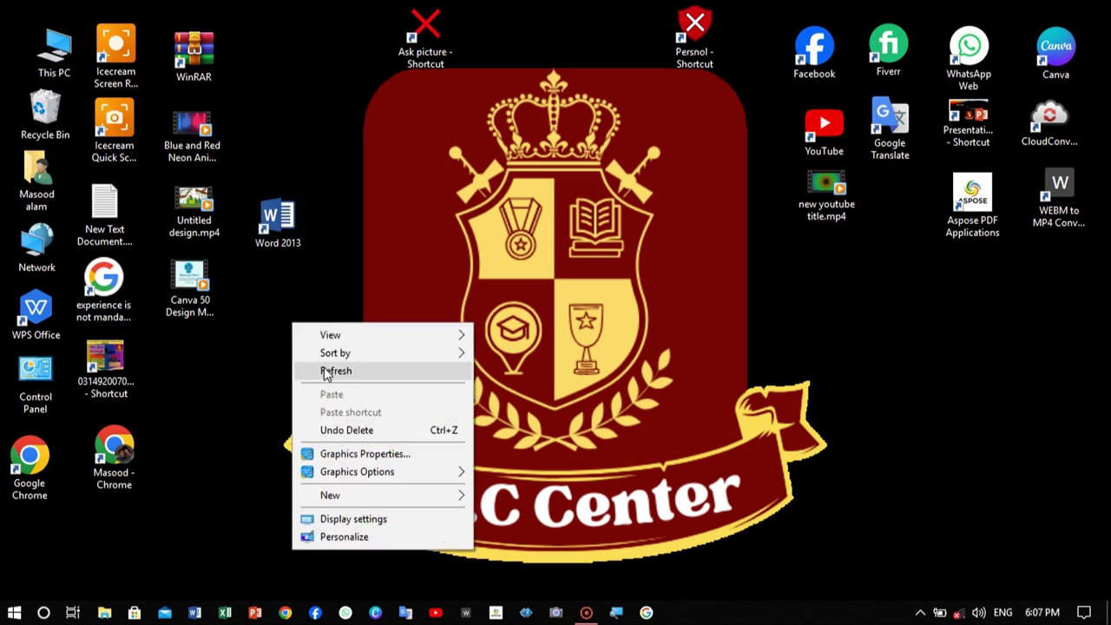
left_click(326, 371)
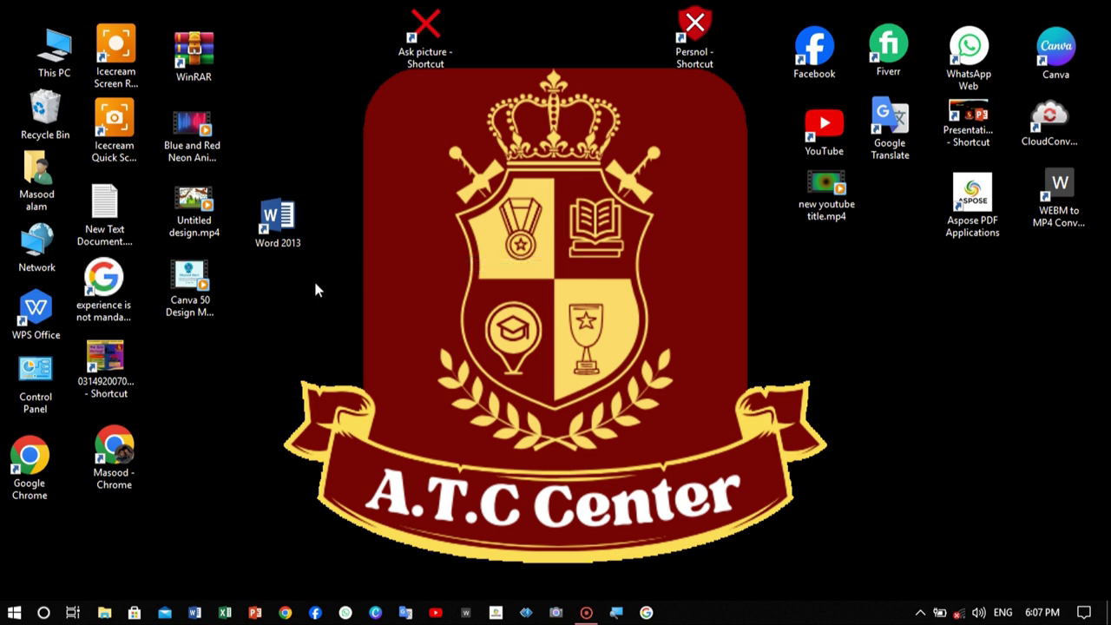
- Launch Word 2013 into a new blank document, then type and erase some test text
left_click(287, 233)
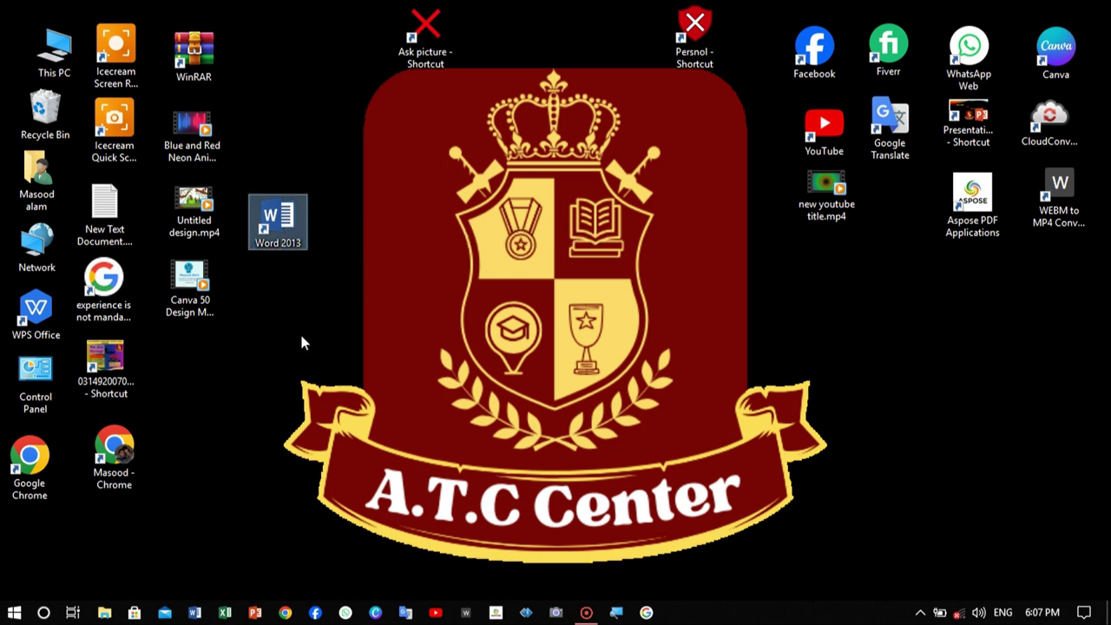
double_click(277, 228)
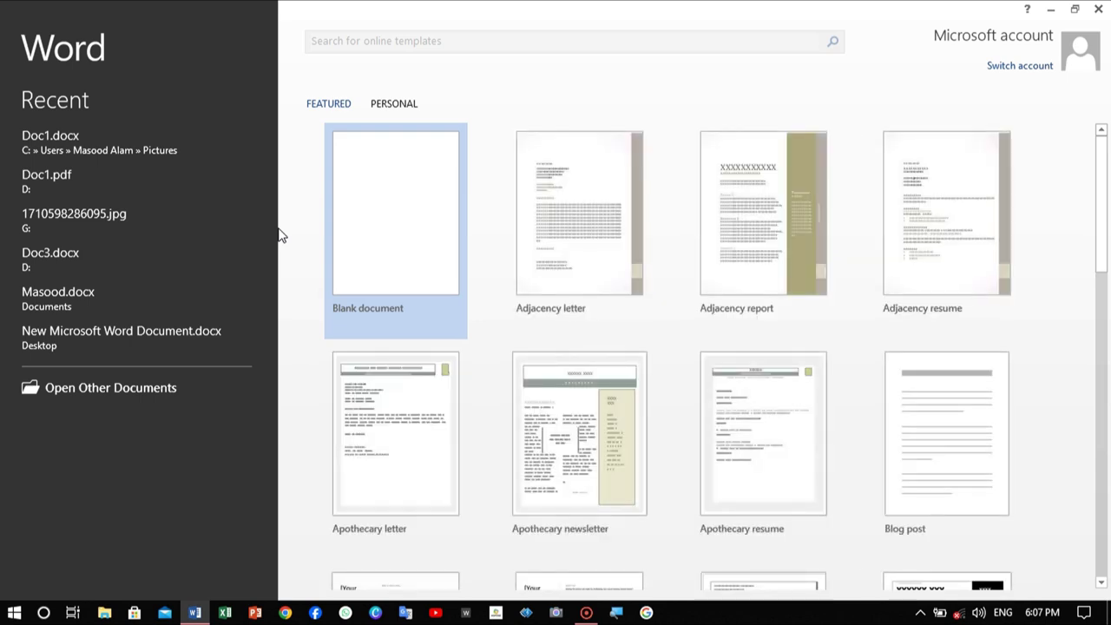
left_click(401, 248)
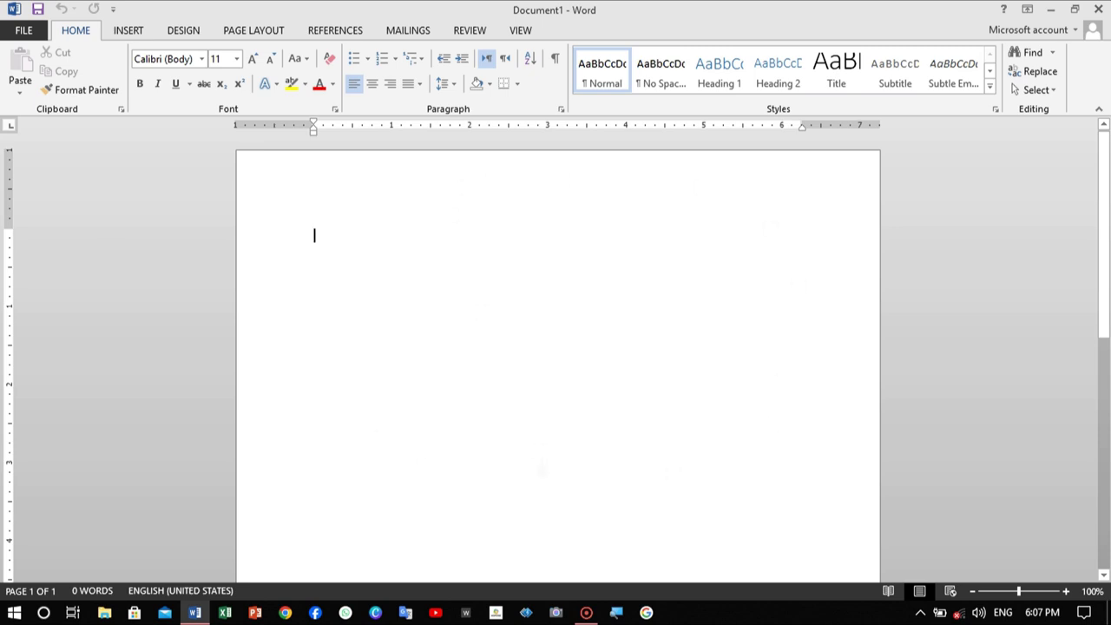
type("gyfgykhcfjlbkkk  hggchkh")
key("BackSpace")
key("BackSpace")
key("BackSpace")
key("BackSpace")
key("BackSpace")
key("BackSpace")
key("BackSpace")
key("BackSpace")
key("BackSpace")
key("BackSpace")
key("BackSpace")
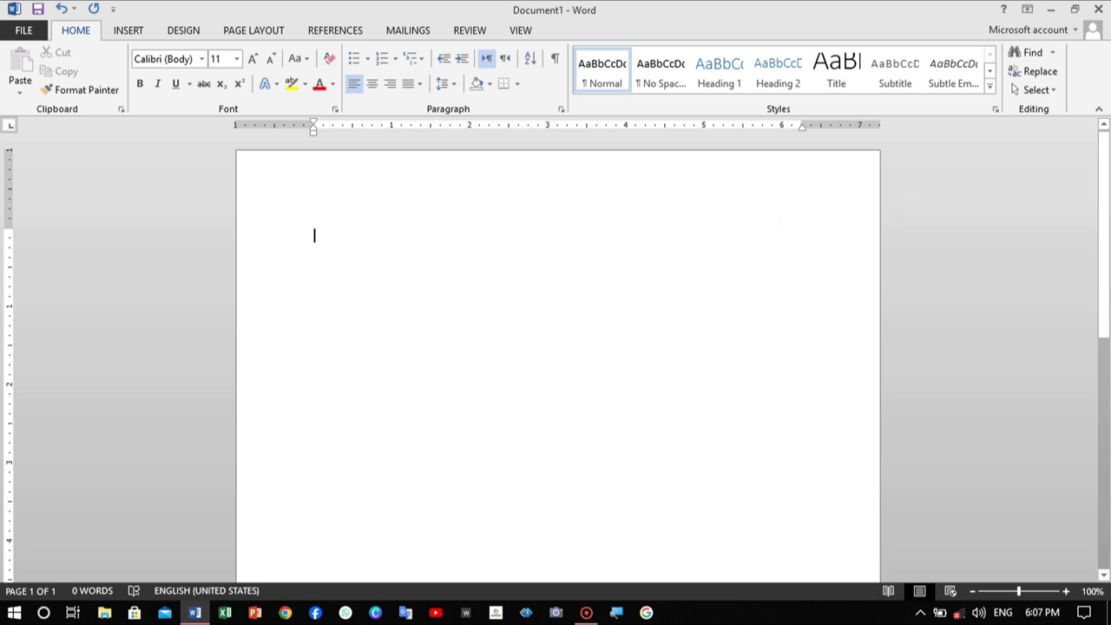
scroll(469, 282, "down", 1)
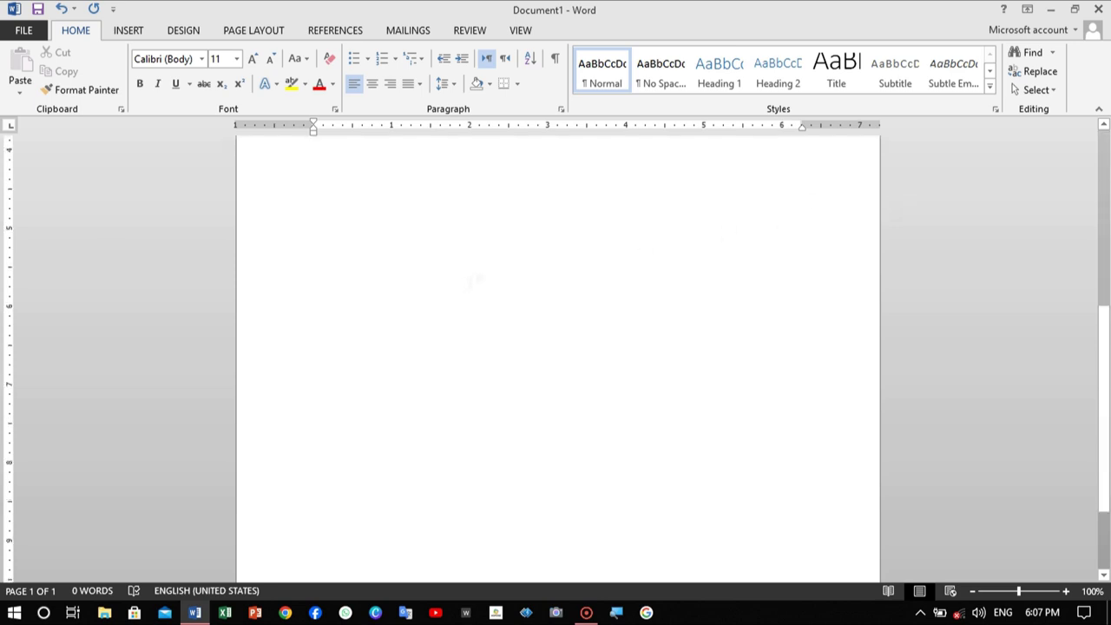
scroll(476, 278, "up", 1)
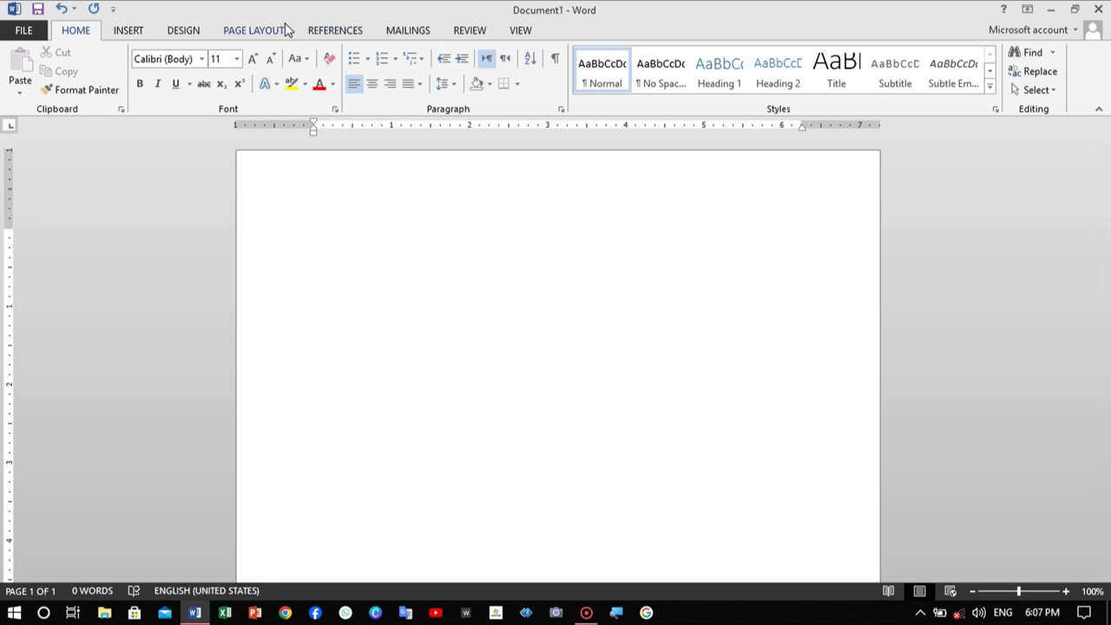
right_click(198, 109)
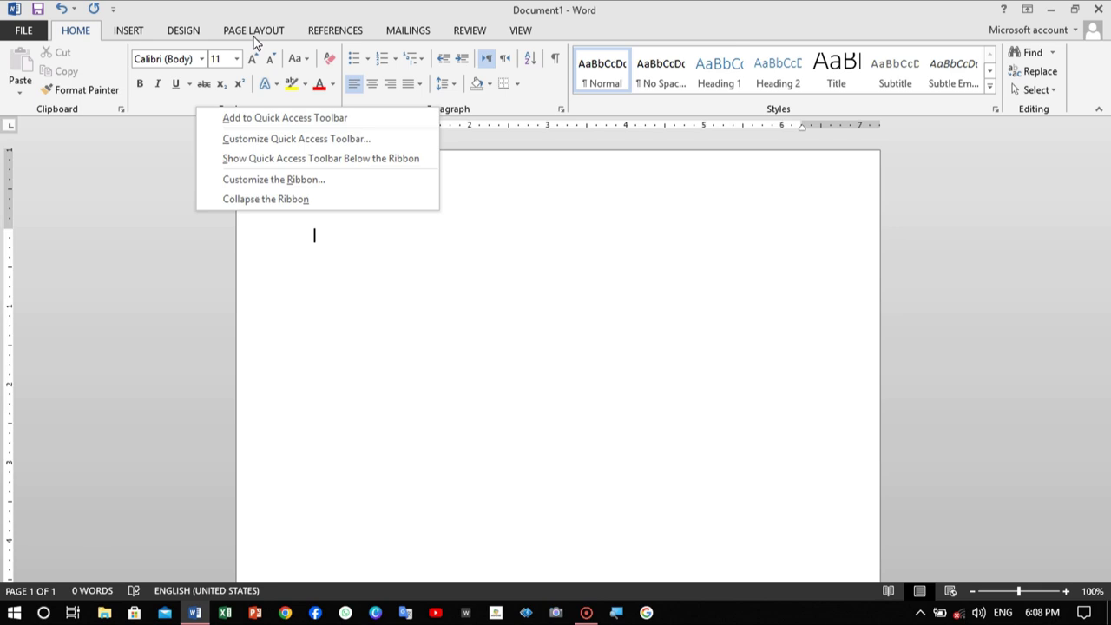
- Dismiss the ribbon context menu and show the Page Layout settings
left_click(143, 154)
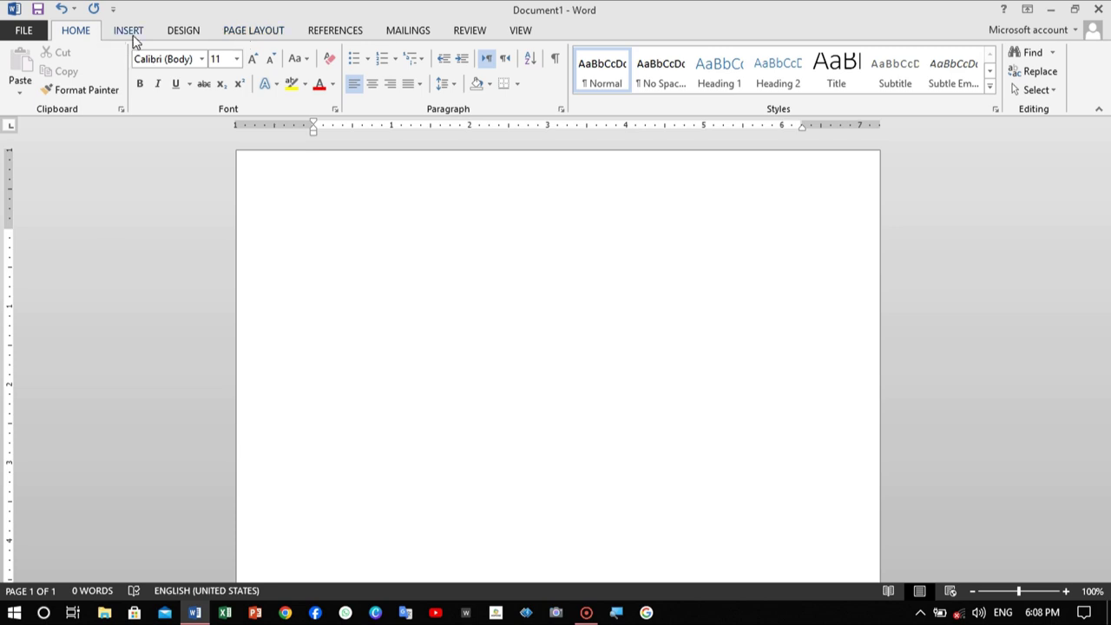
left_click(266, 31)
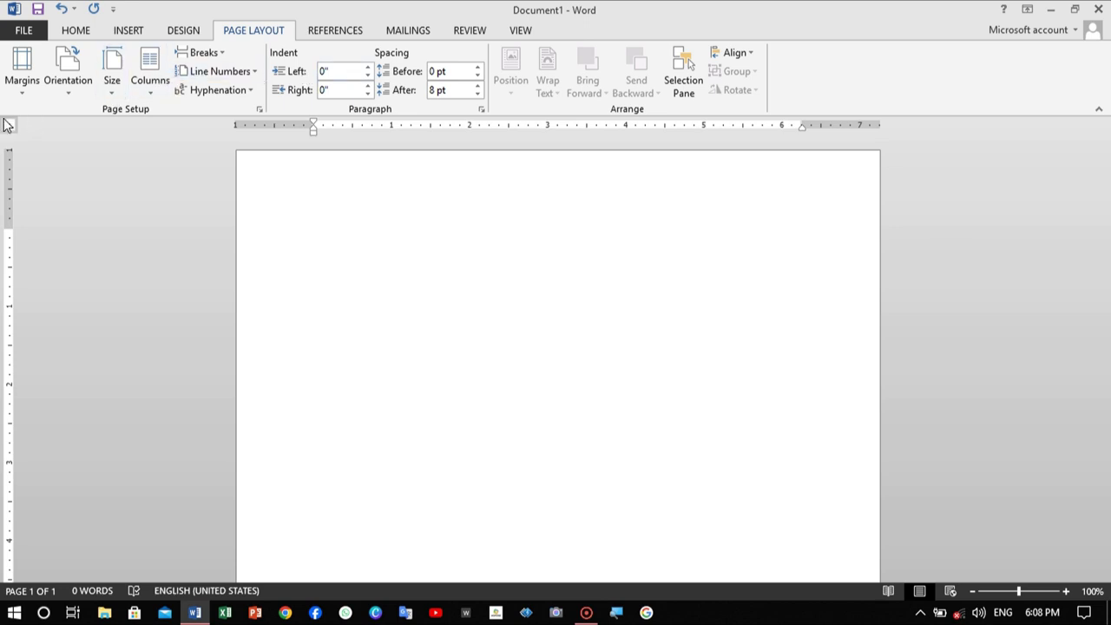
- Set the paper size to A4 and apply Narrow 0.5-inch margins
left_click(109, 93)
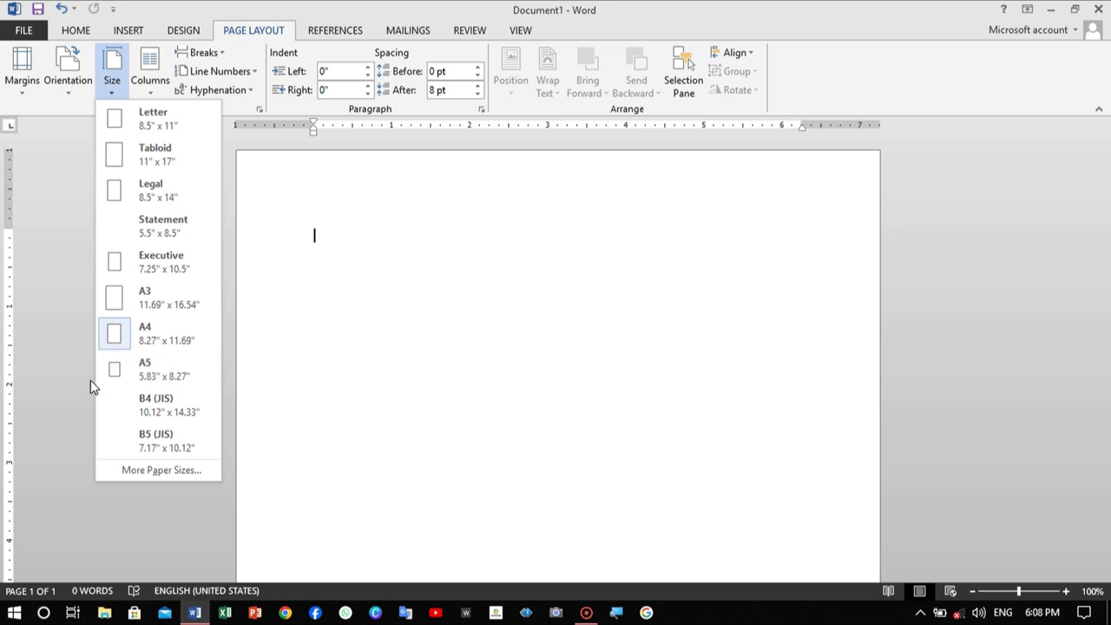
left_click(159, 347)
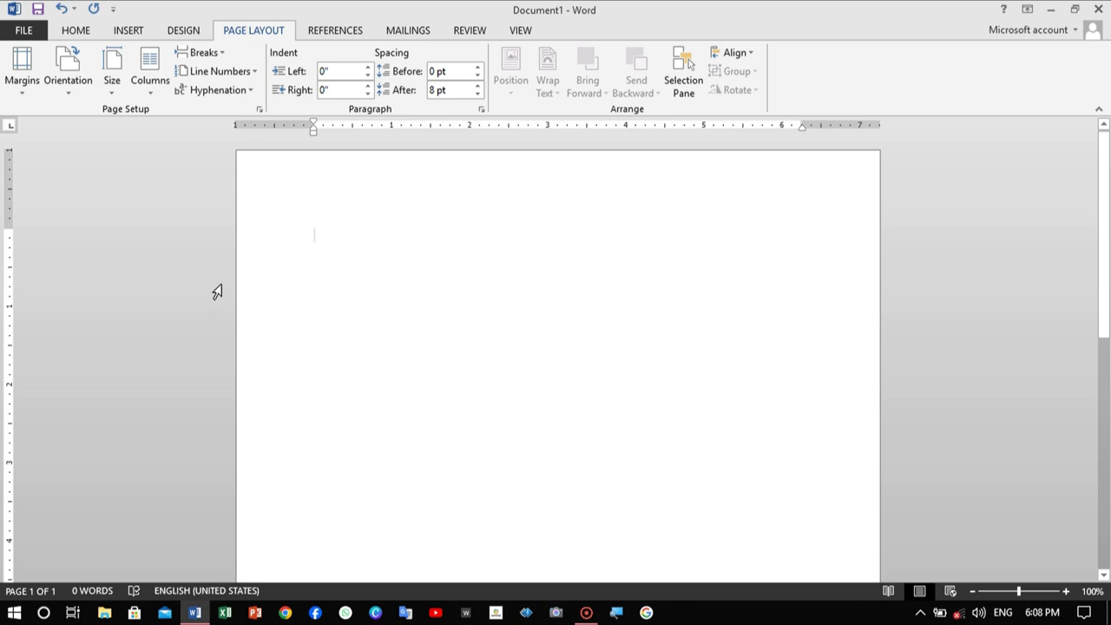
left_click(38, 87)
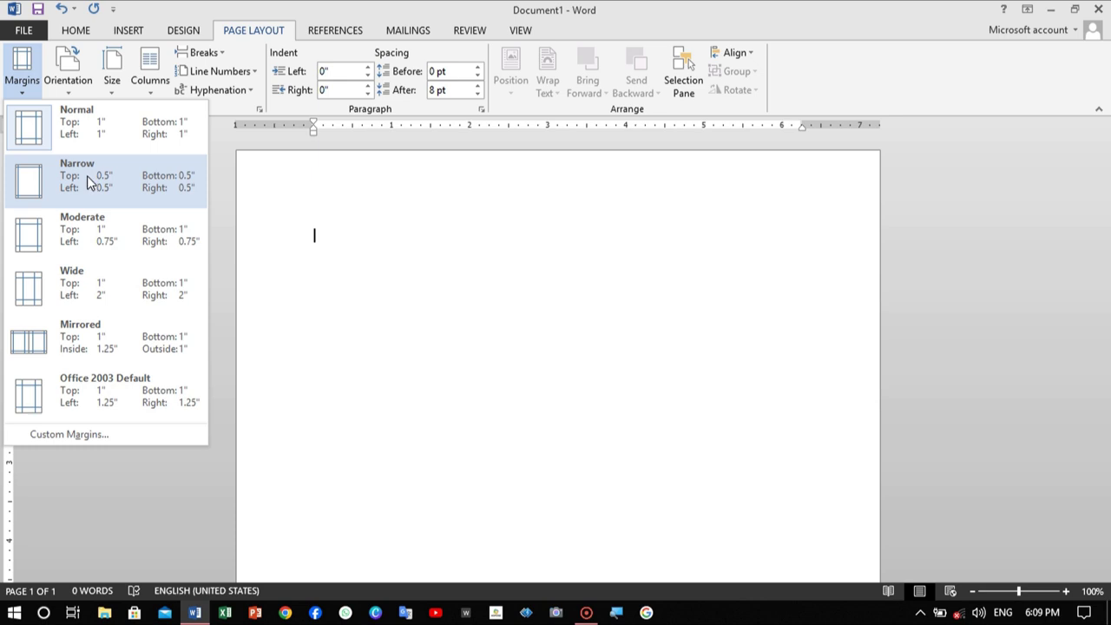
left_click(87, 181)
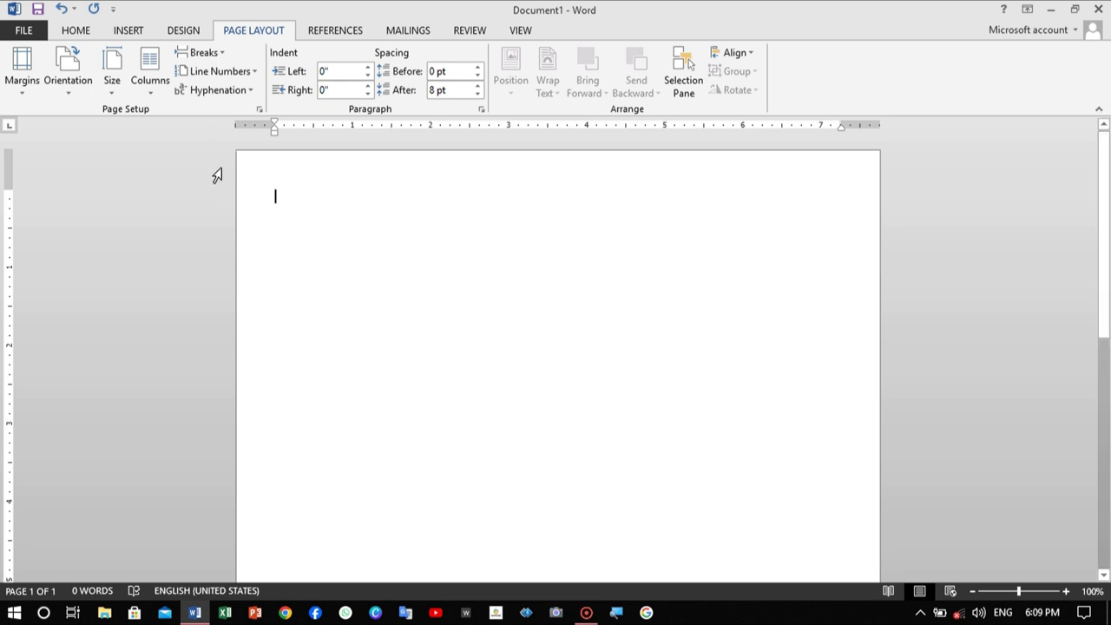
- Return to the Home formatting tools and pick Arial from the font list
left_click(73, 34)
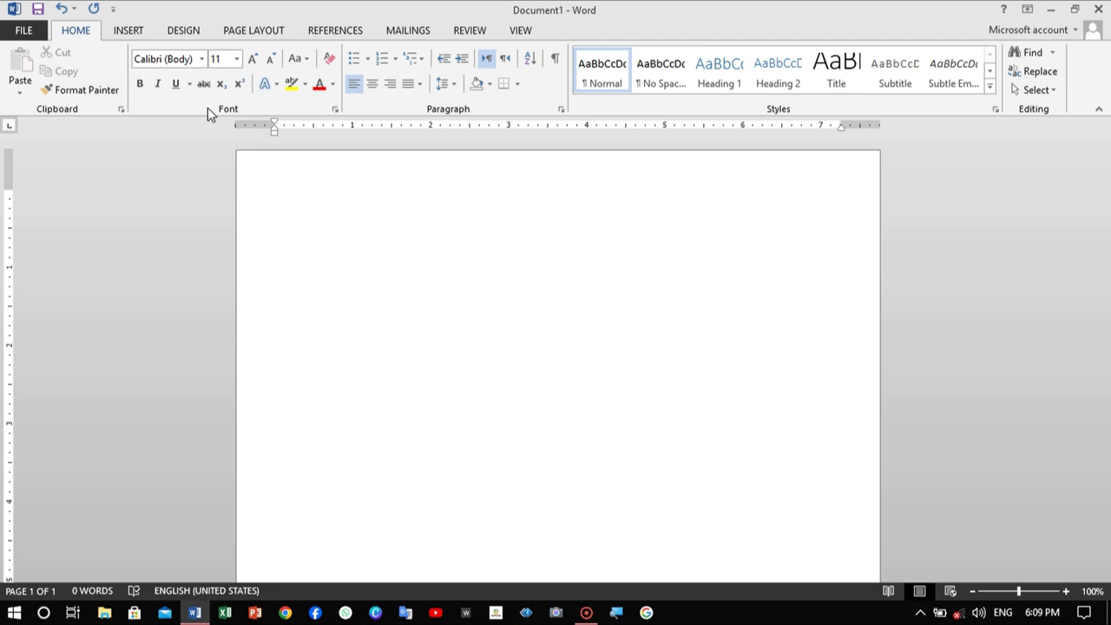
left_click(205, 61)
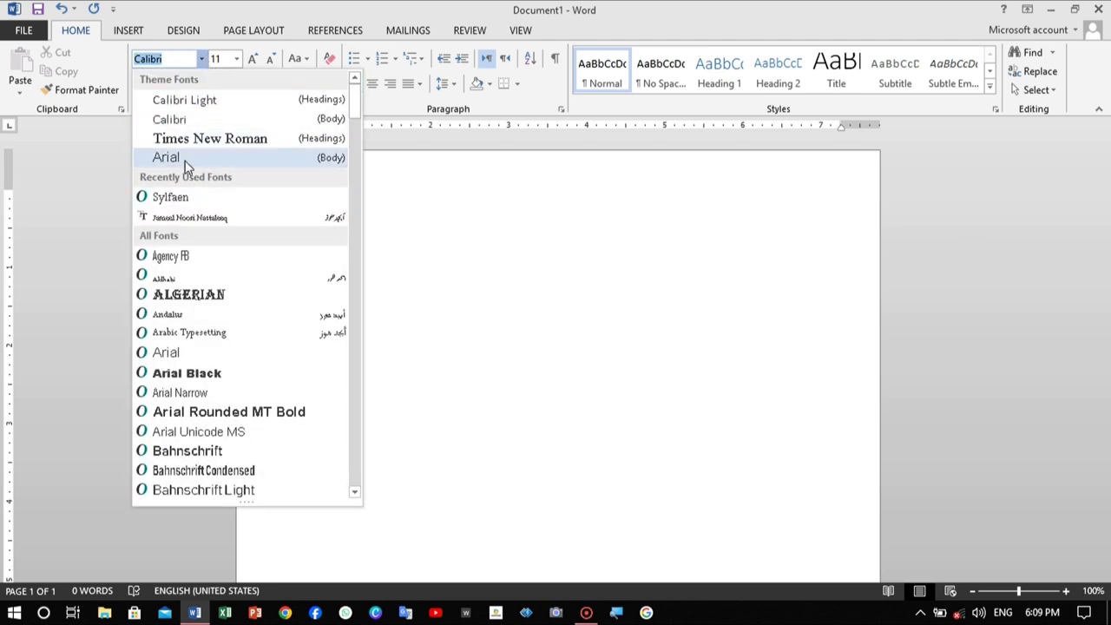
left_click(187, 165)
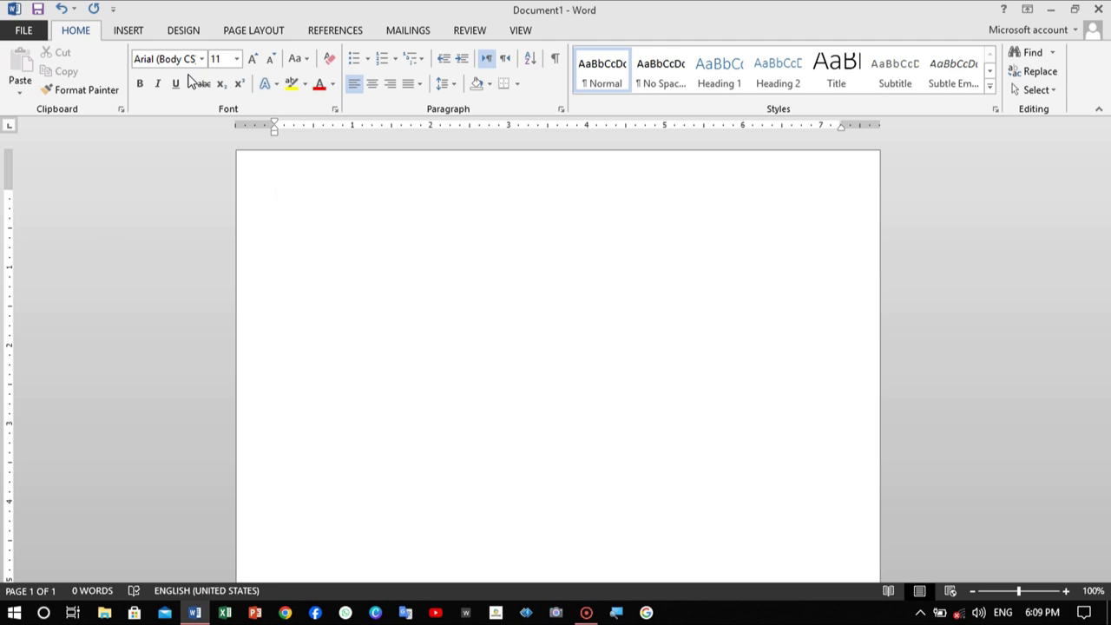
- Type 'A.T.C Center' and change it to Times New Roman
type("A.T")
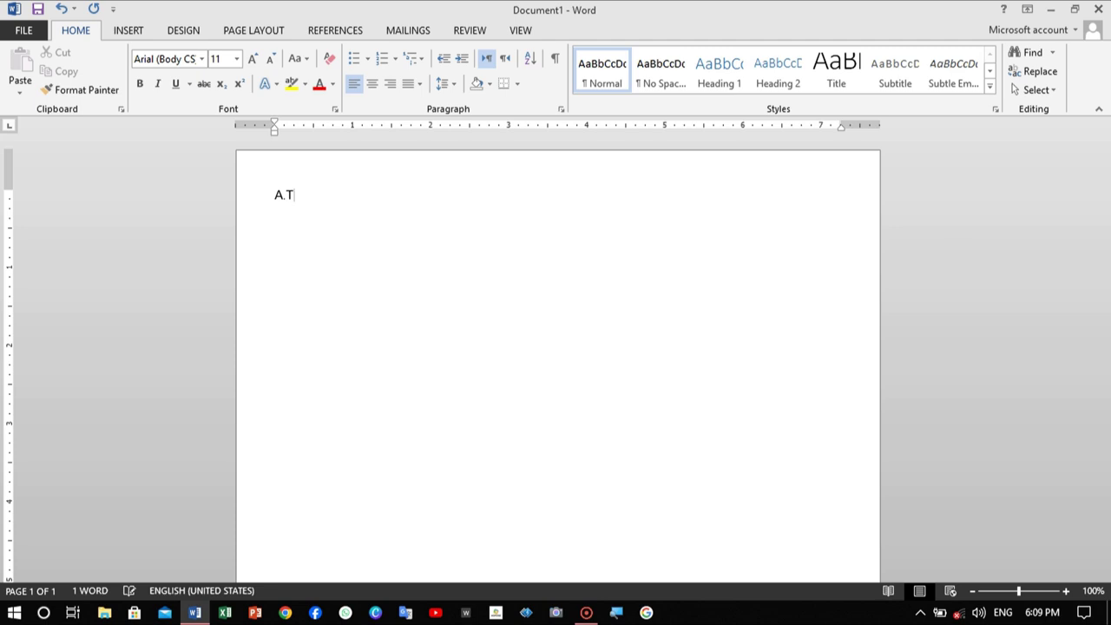
type(".C Center")
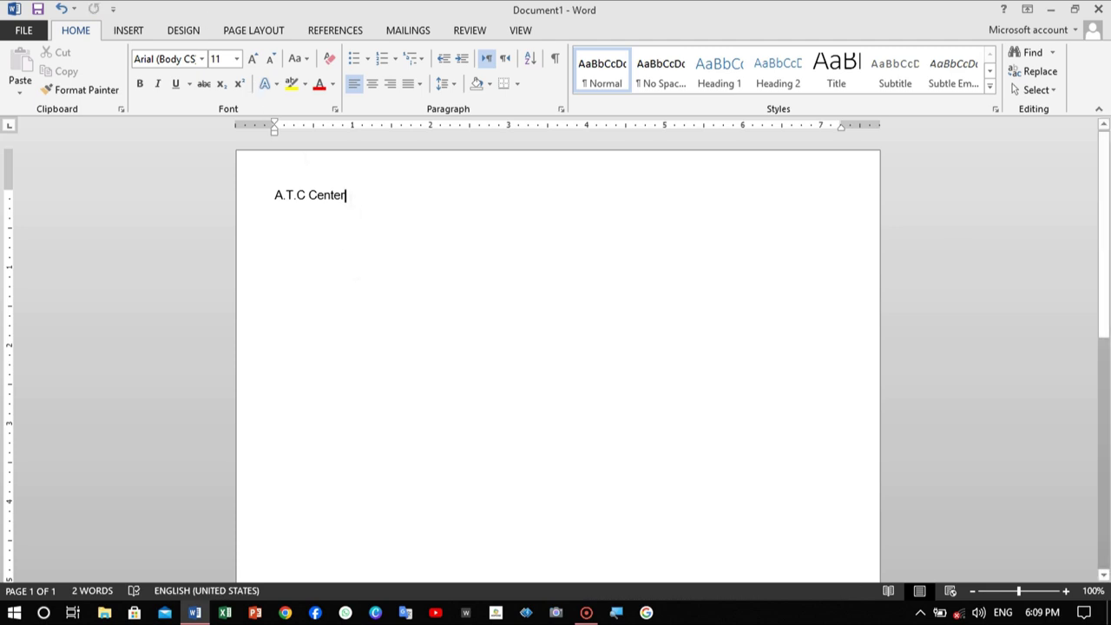
key("shift+Left")
key("shift+Left")
key("shift+Left")
key("shift+Left")
key("shift+Left")
key("shift+Left")
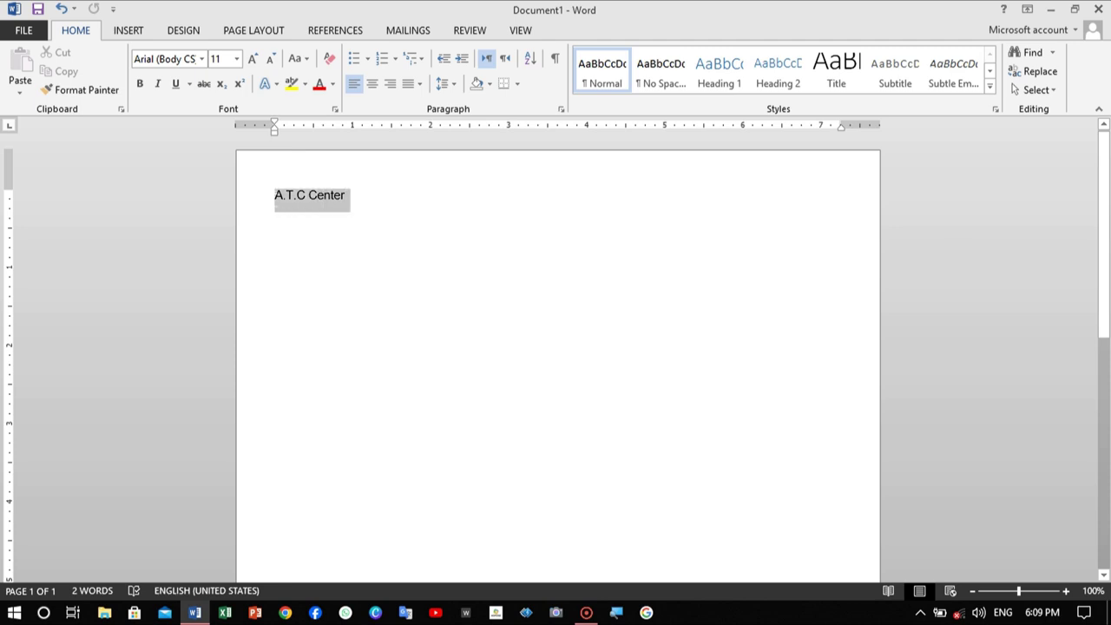
left_click(202, 59)
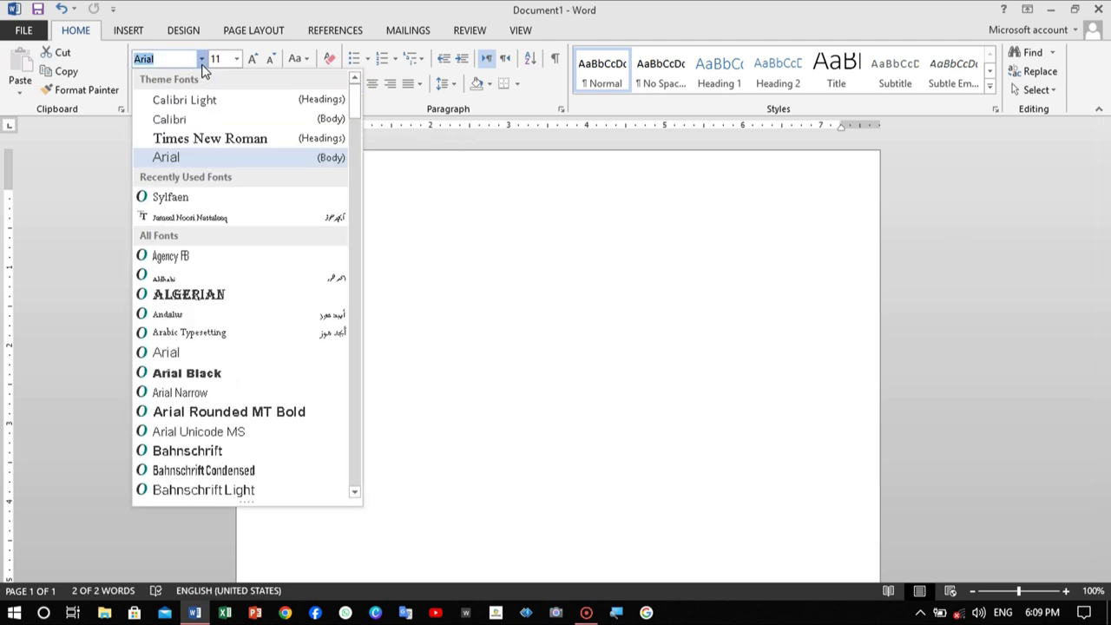
left_click(211, 140)
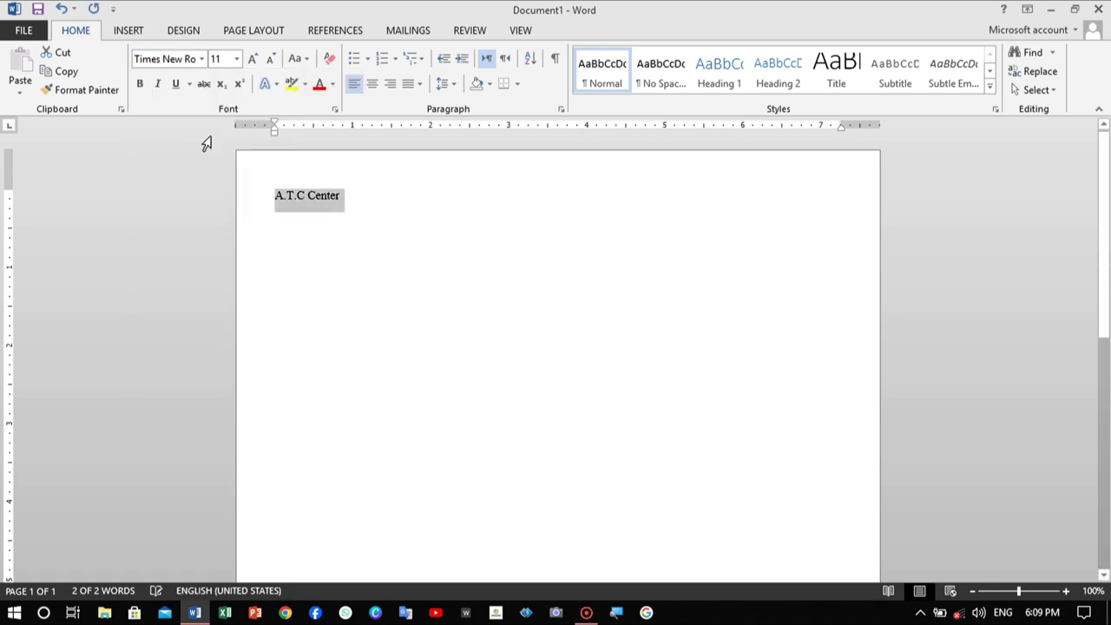
key("Right")
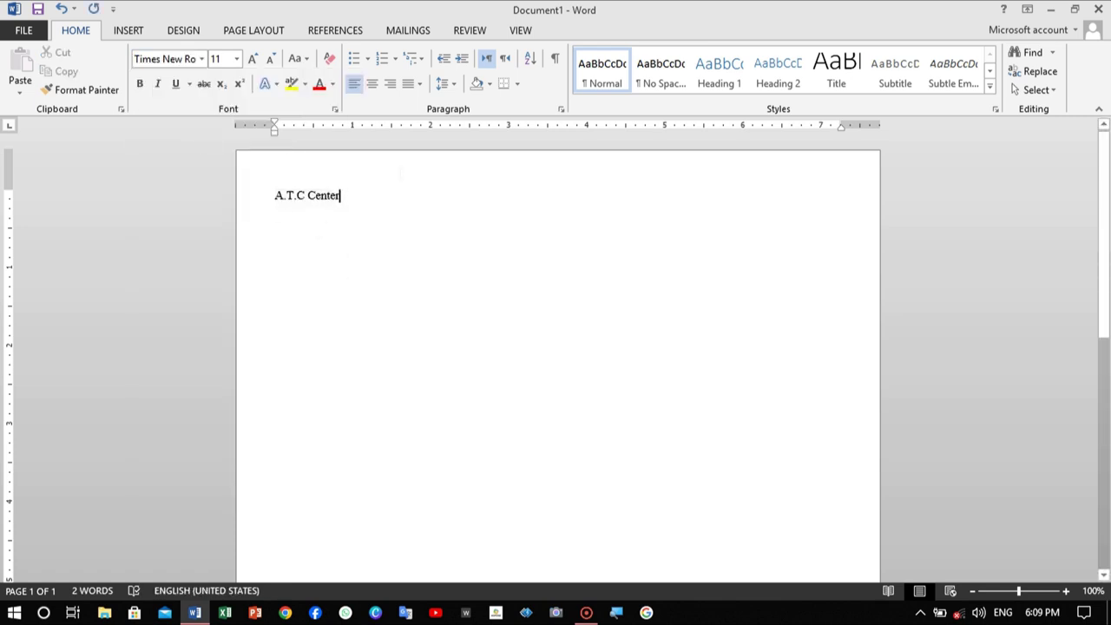
- Select the A.T.C Center line and try the Castellar font on it
left_click_drag(341, 195, 272, 196)
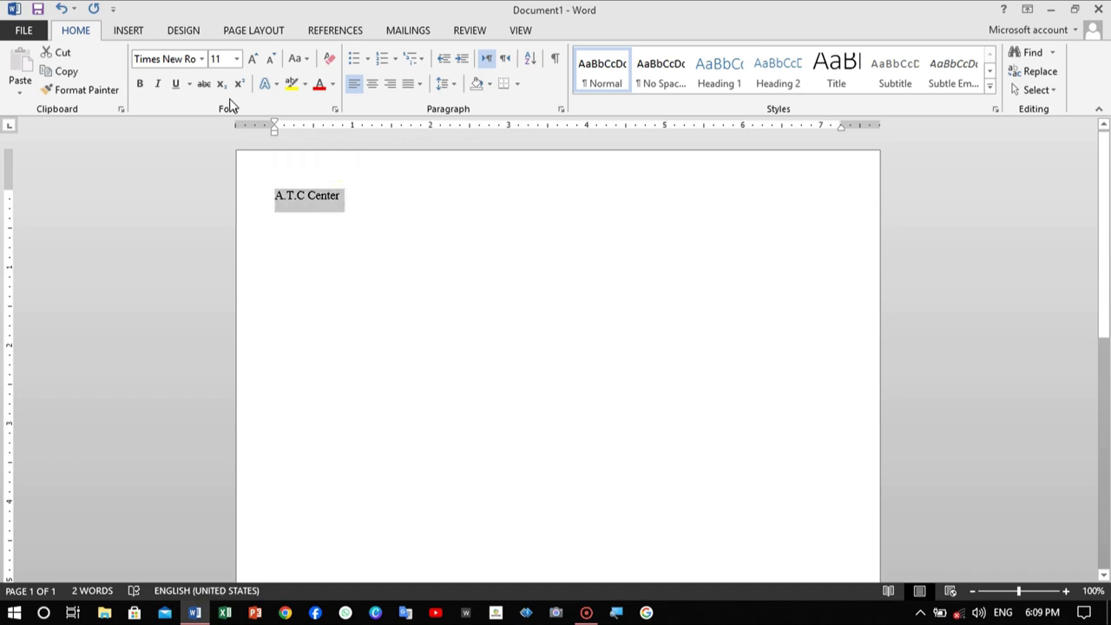
left_click(202, 59)
scroll(234, 248, "down", 4)
scroll(232, 241, "down", 5)
scroll(230, 238, "down", 5)
scroll(230, 239, "down", 2)
scroll(229, 241, "down", 4)
scroll(229, 241, "up", 4)
left_click(230, 254)
left_click(366, 194)
- Reselect the heading and apply Cooper Black
left_click_drag(367, 196, 275, 195)
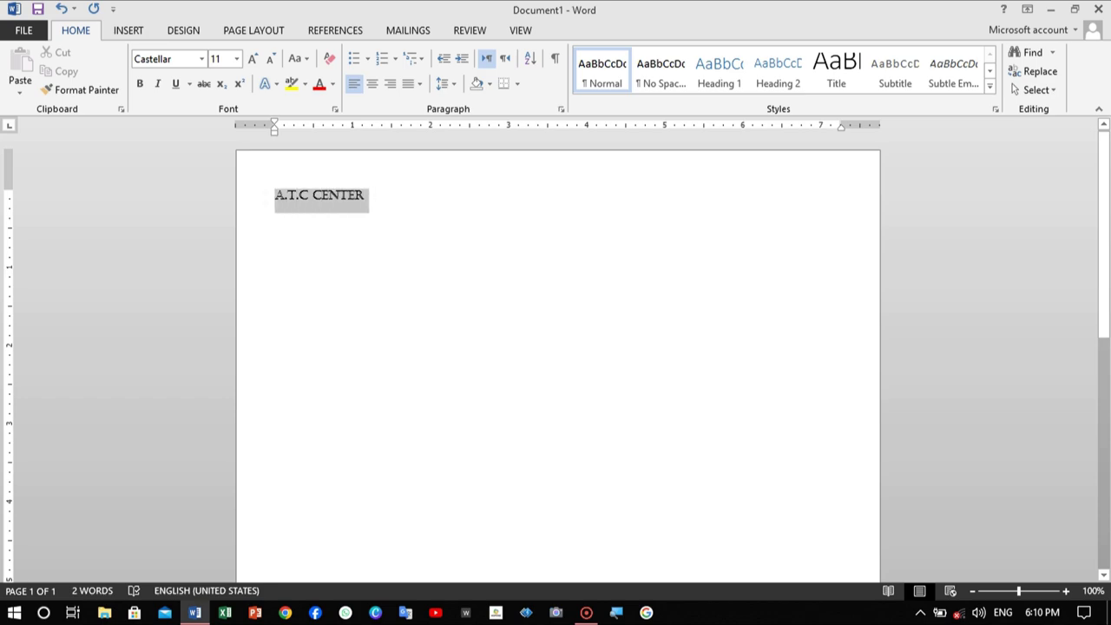
left_click(202, 59)
scroll(213, 178, "down", 3)
scroll(213, 179, "down", 3)
scroll(214, 179, "down", 5)
scroll(214, 178, "down", 4)
scroll(213, 179, "down", 4)
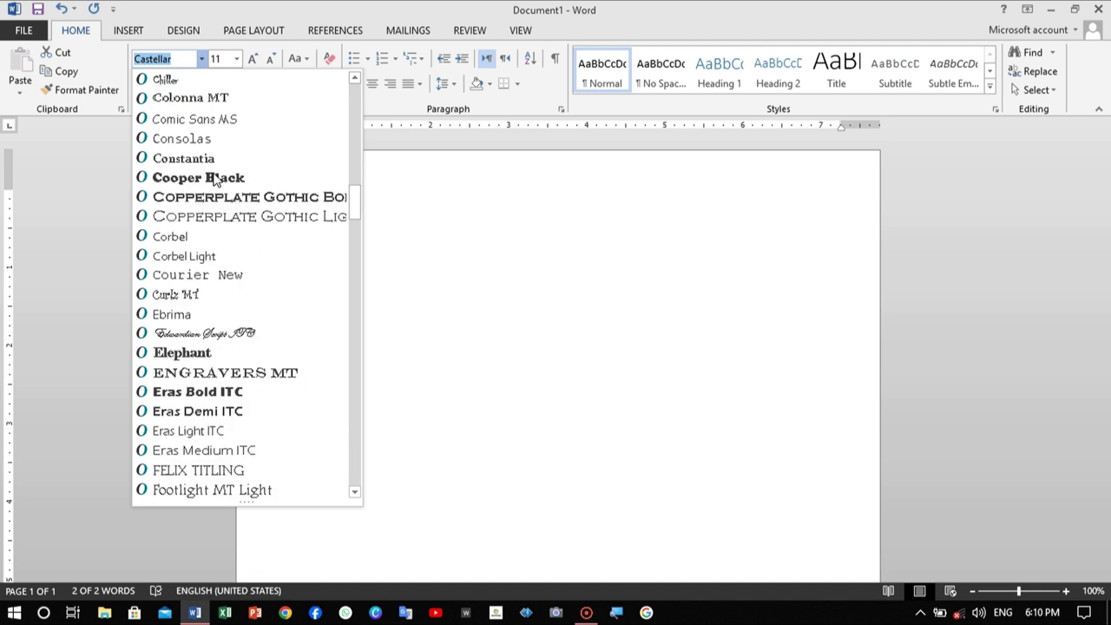
left_click(215, 179)
key("Right")
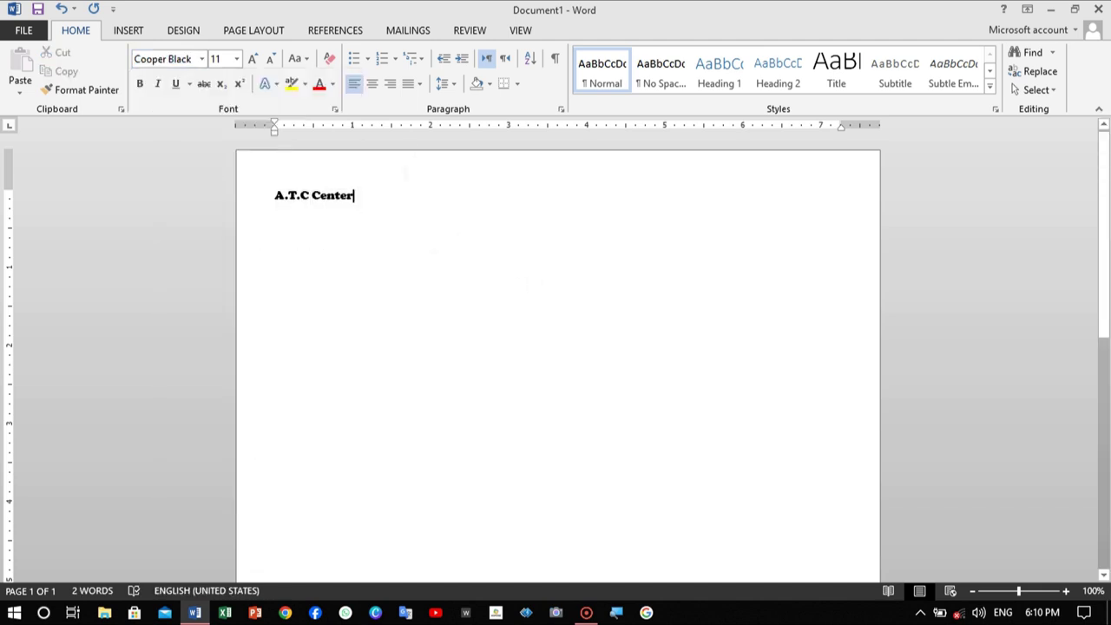
- Switch the heading to Sylfaen and check the result
left_click(201, 59)
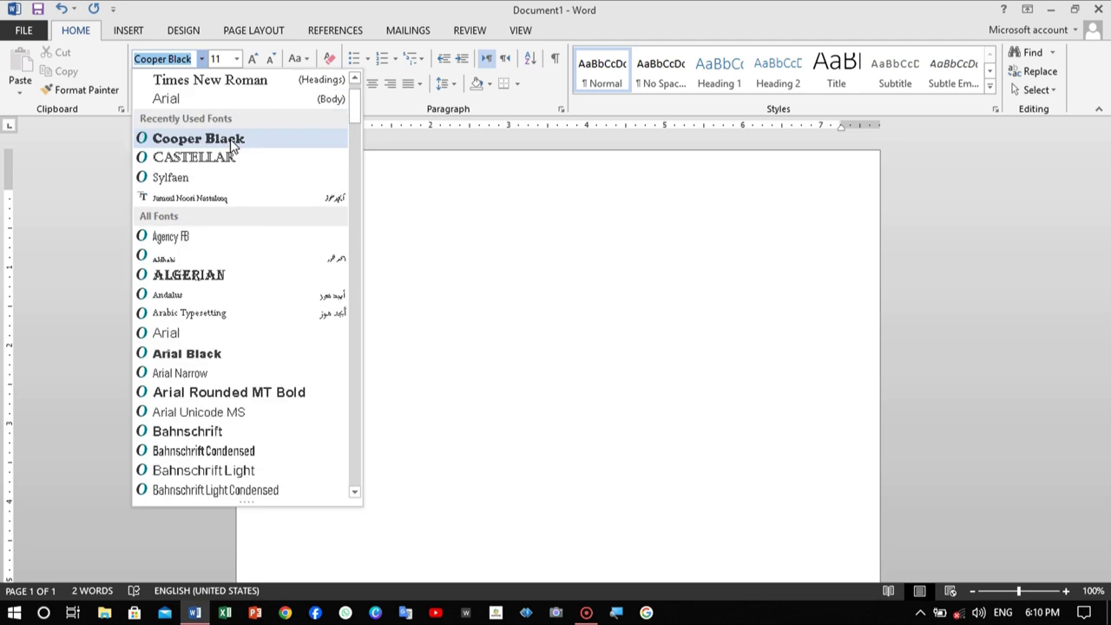
scroll(231, 144, "down", 2)
scroll(231, 154, "up", 2)
left_click(181, 115)
left_click_drag(356, 197, 274, 197)
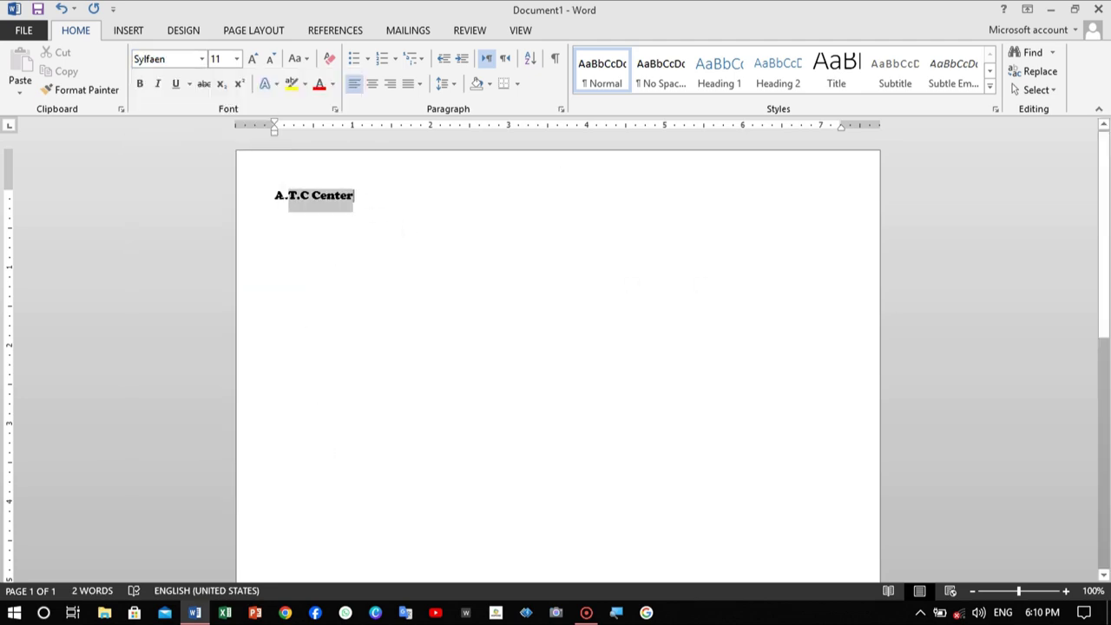
left_click(202, 61)
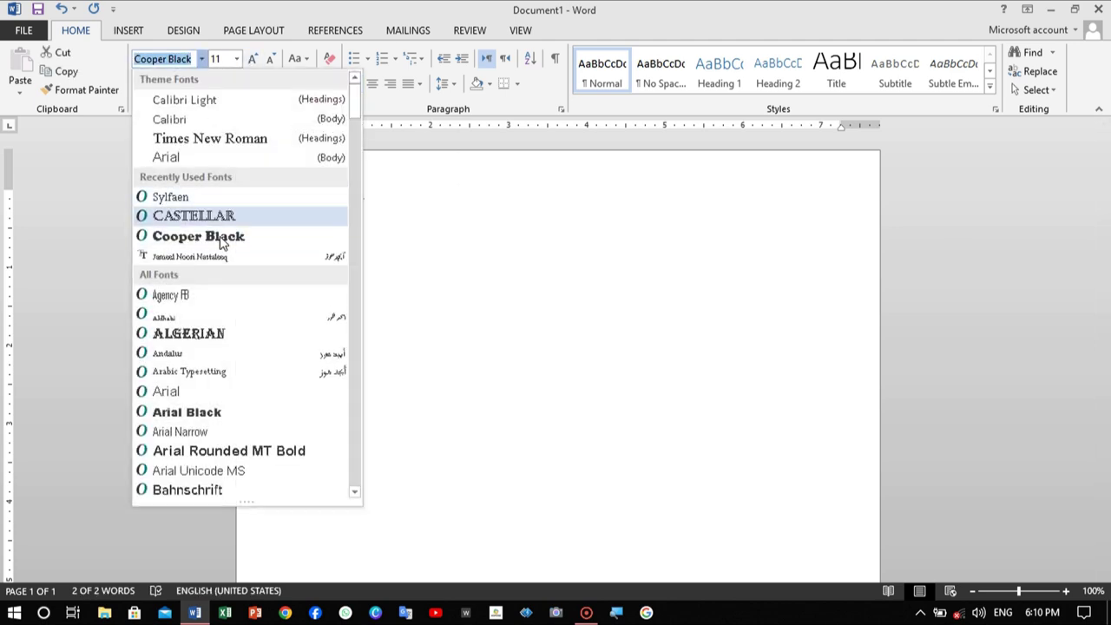
left_click(197, 199)
left_click(410, 228)
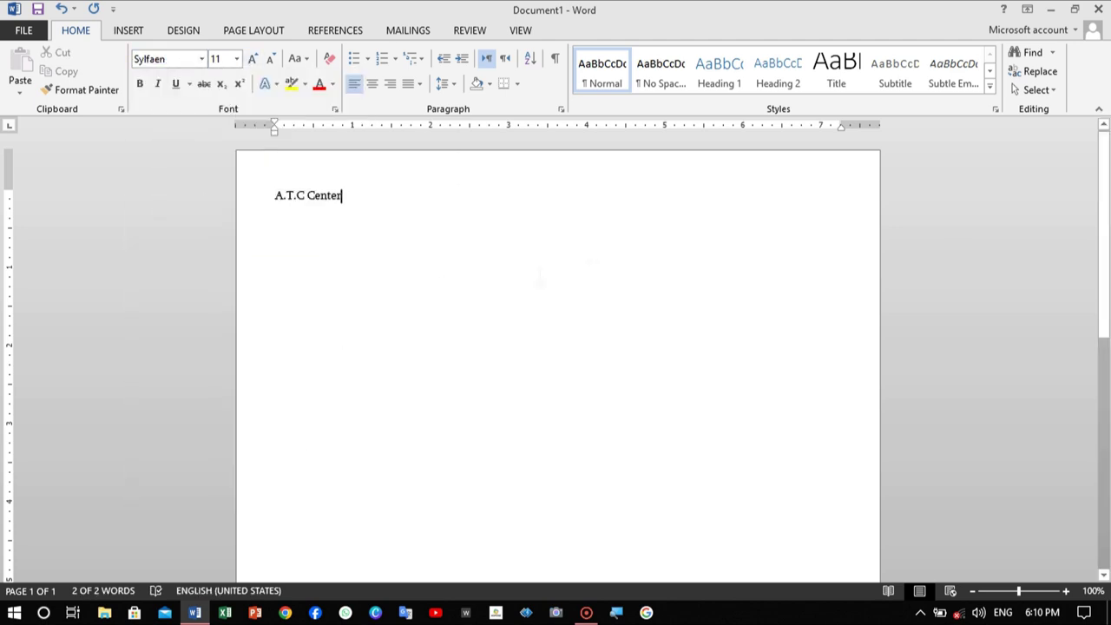
left_click_drag(344, 196, 274, 196)
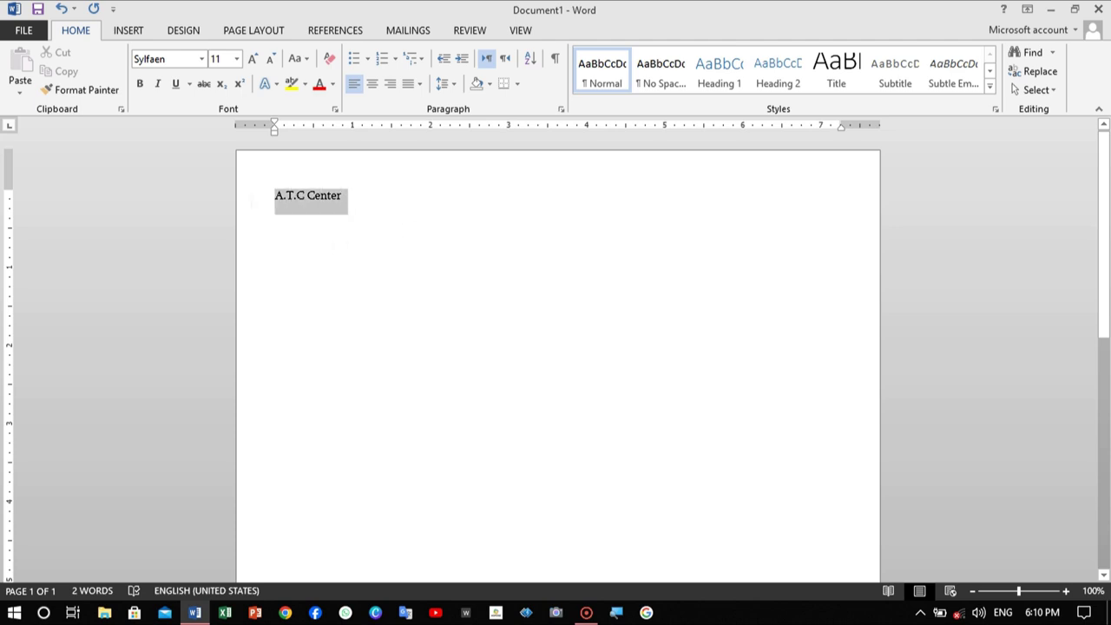
left_click(410, 228)
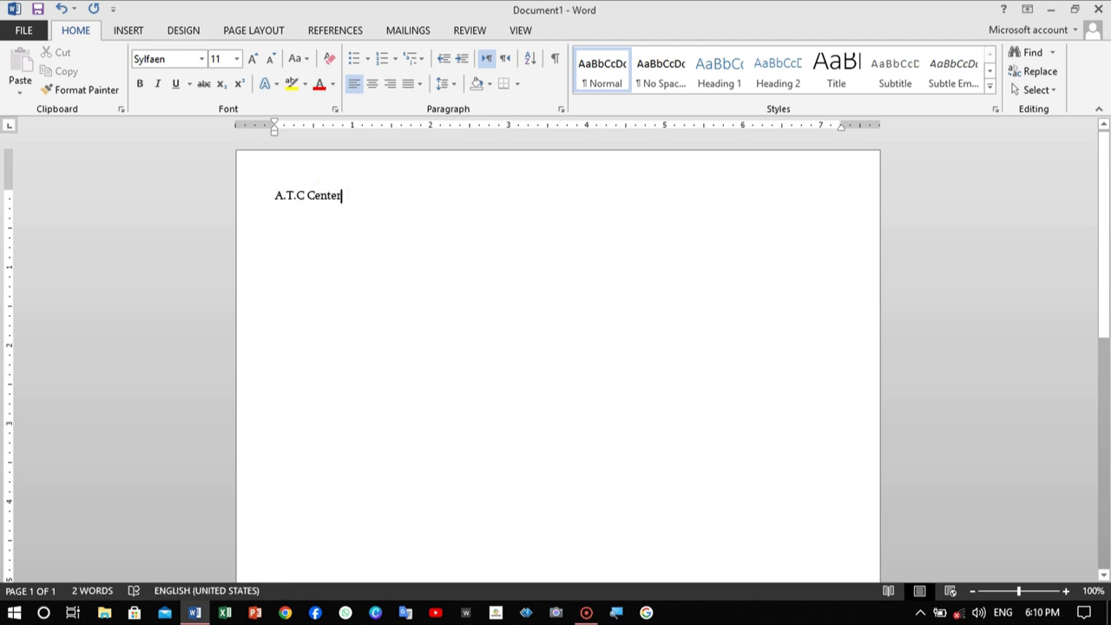
left_click(201, 60)
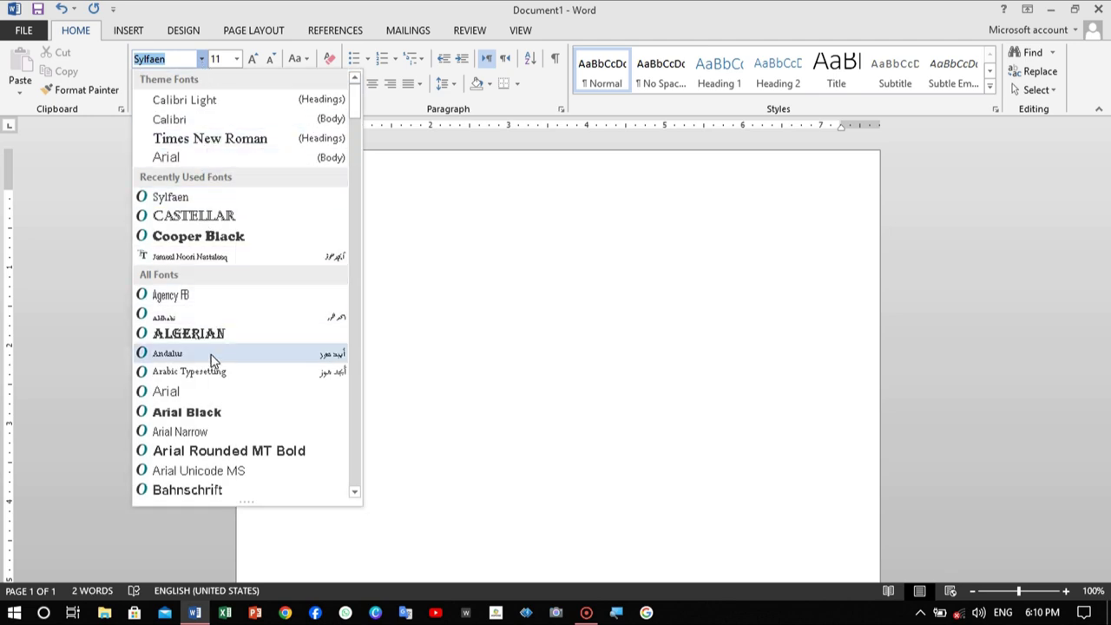
key("Escape")
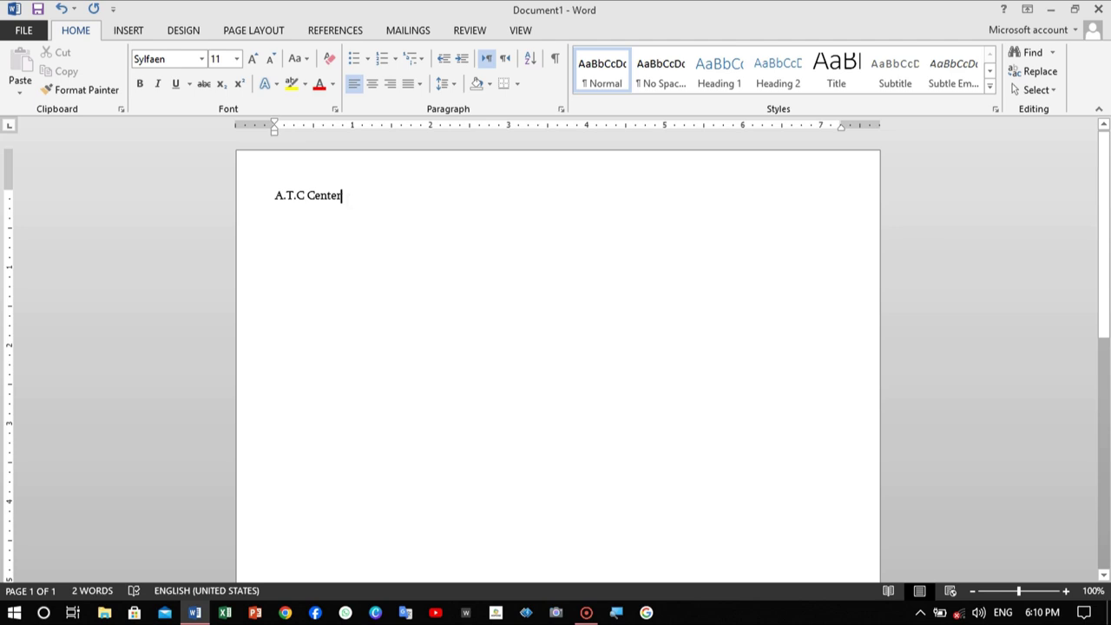
- Try Arial on the heading, then return it to Sylfaen and reselect it
left_click_drag(348, 198, 257, 199)
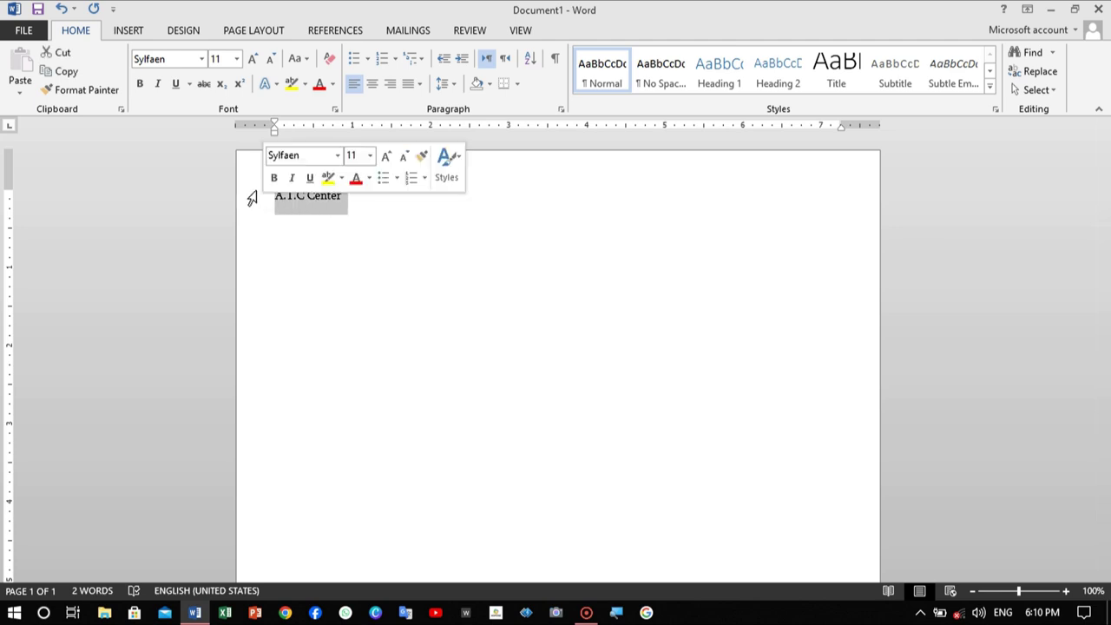
left_click(201, 58)
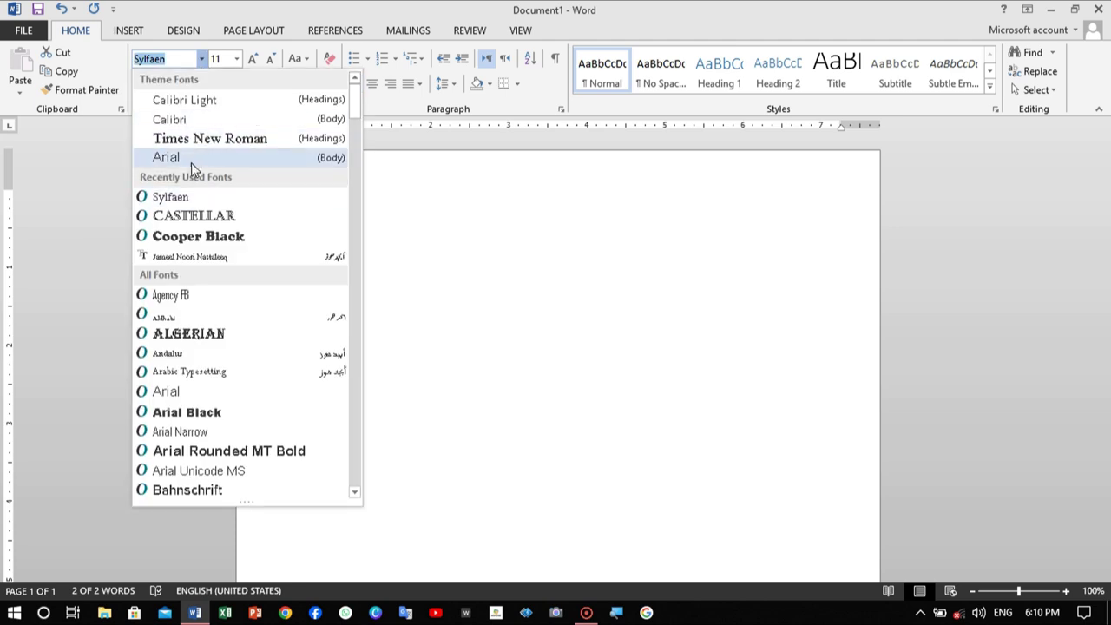
left_click(214, 157)
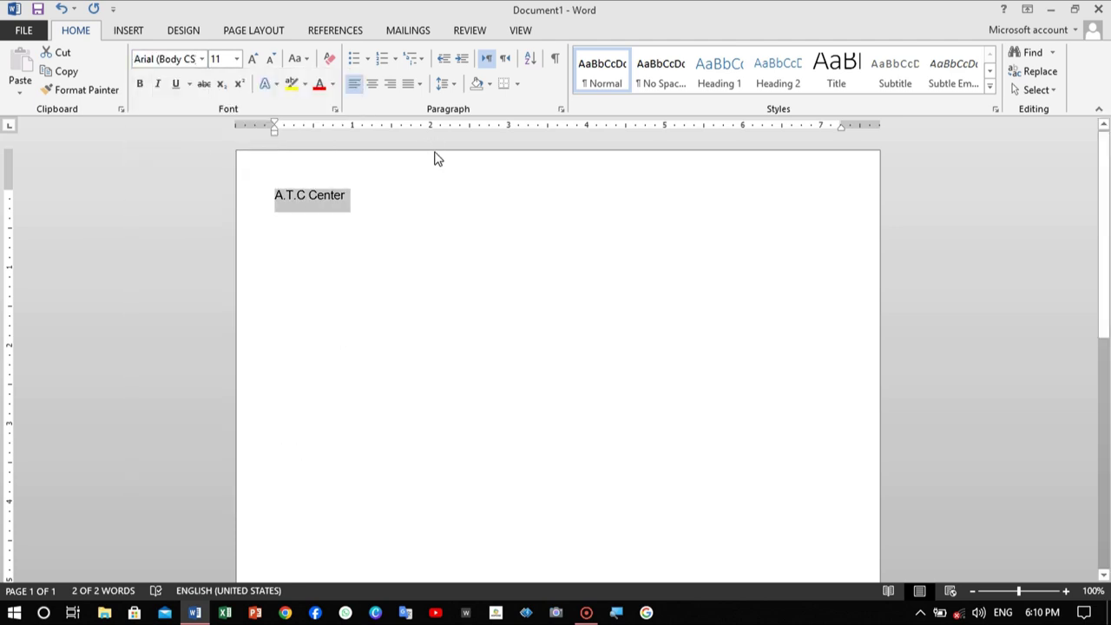
left_click(201, 58)
left_click(202, 199)
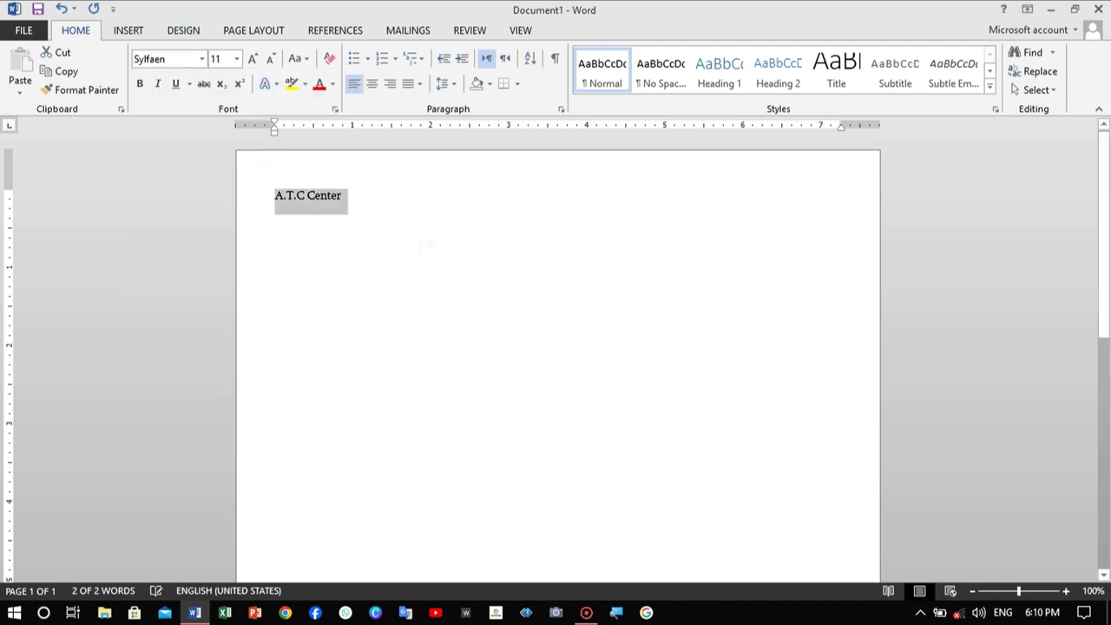
left_click(345, 197)
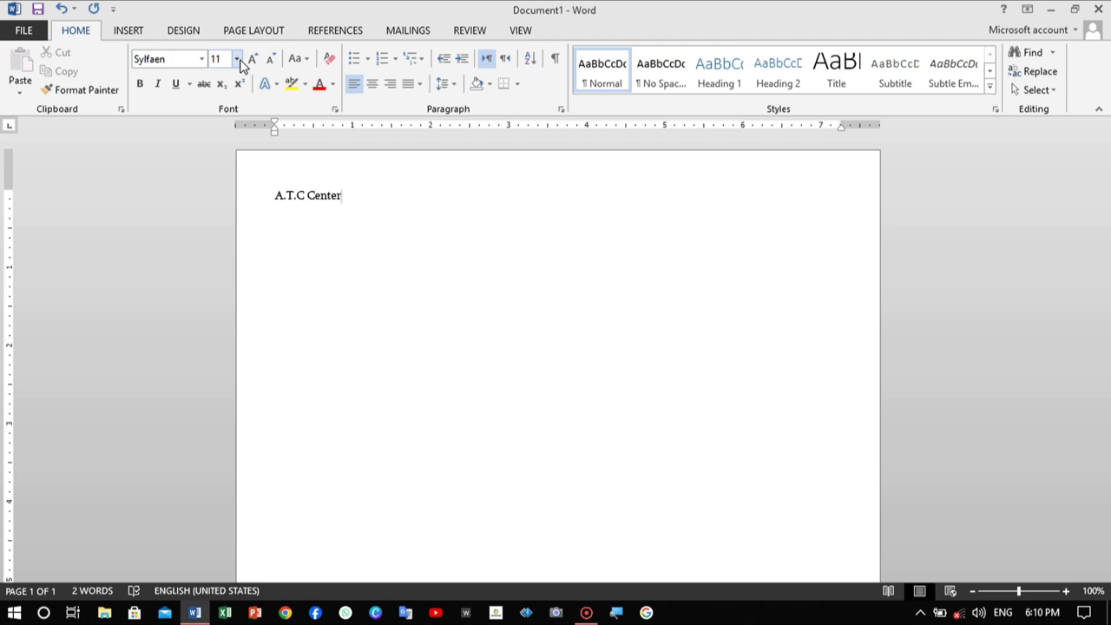
left_click_drag(345, 196, 274, 196)
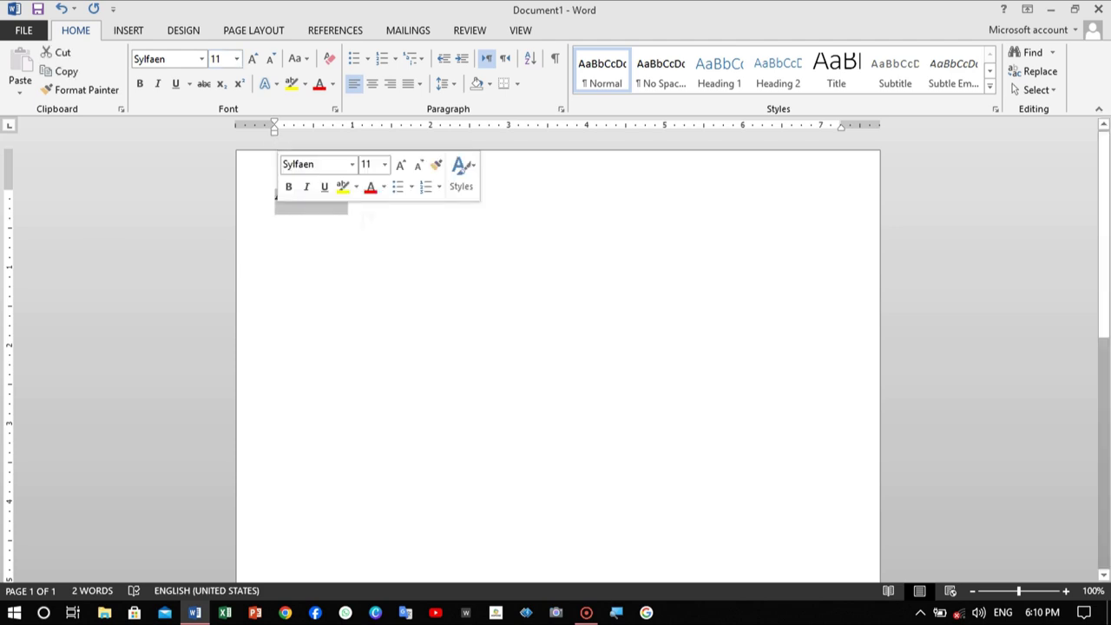
left_click(345, 197)
left_click_drag(345, 196, 275, 196)
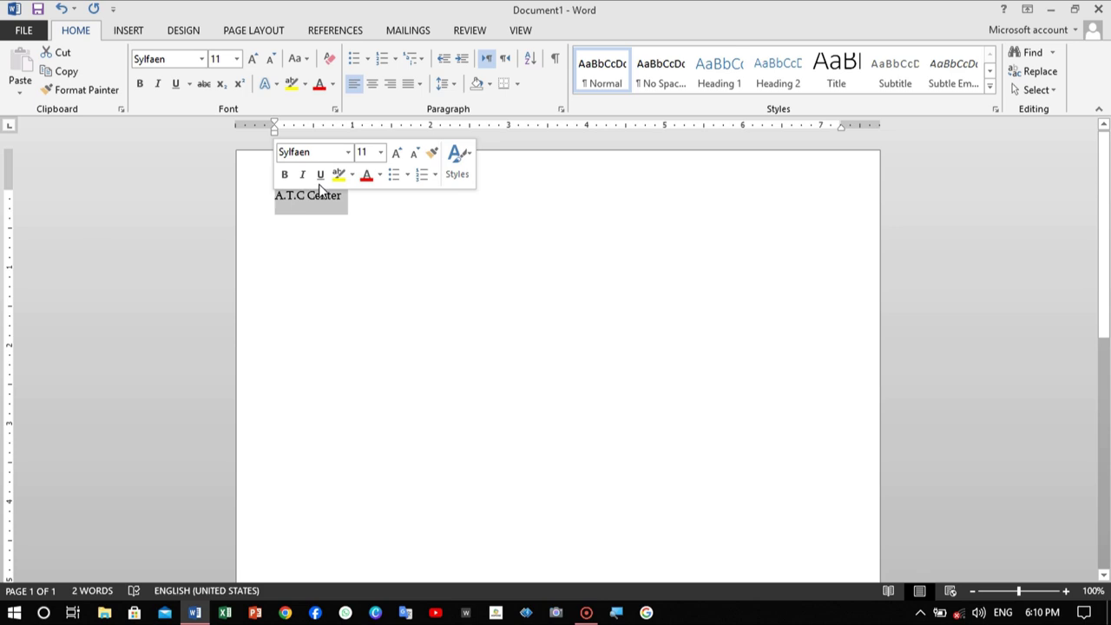
left_click(236, 61)
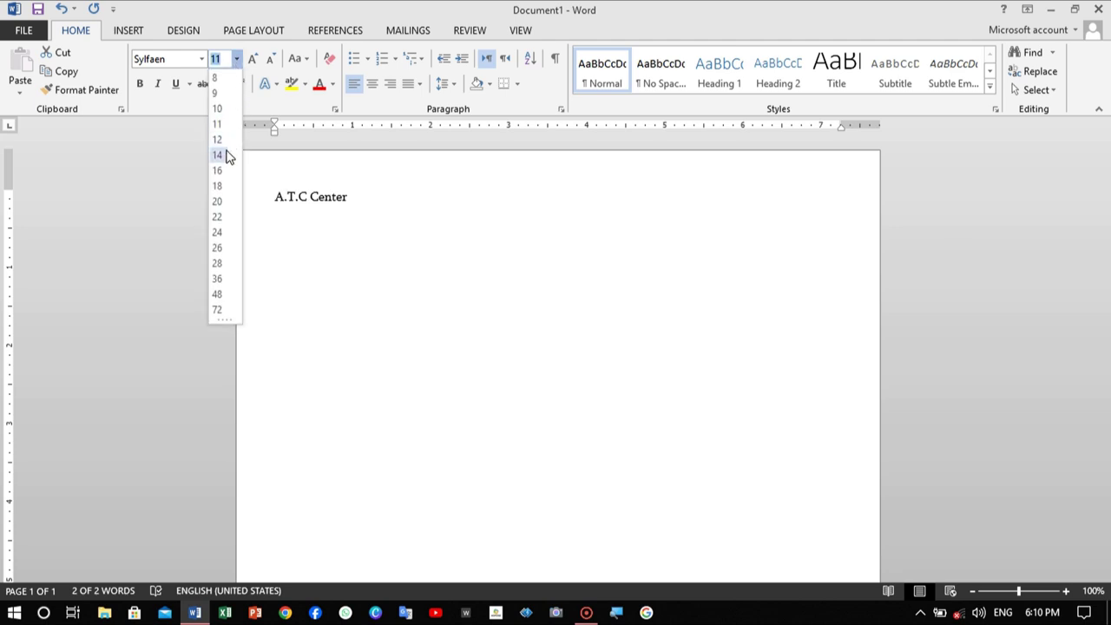
- Set the heading to 28 pt and remove stray characters typed after Center
left_click(224, 264)
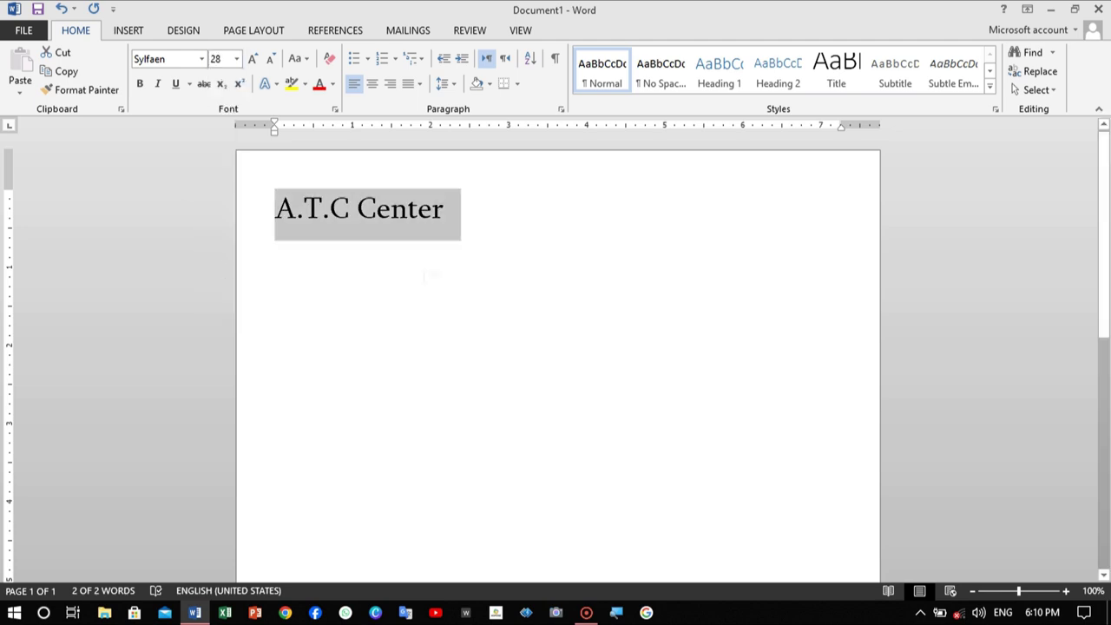
left_click(418, 209)
left_click_drag(445, 209, 276, 213)
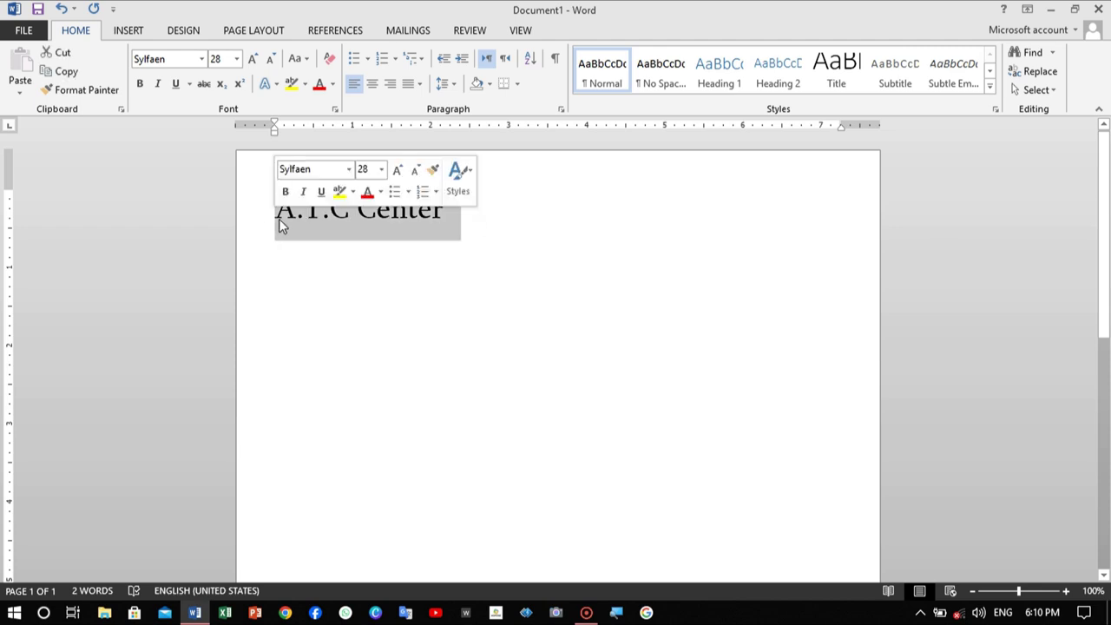
left_click(323, 208)
left_click_drag(444, 208, 274, 208)
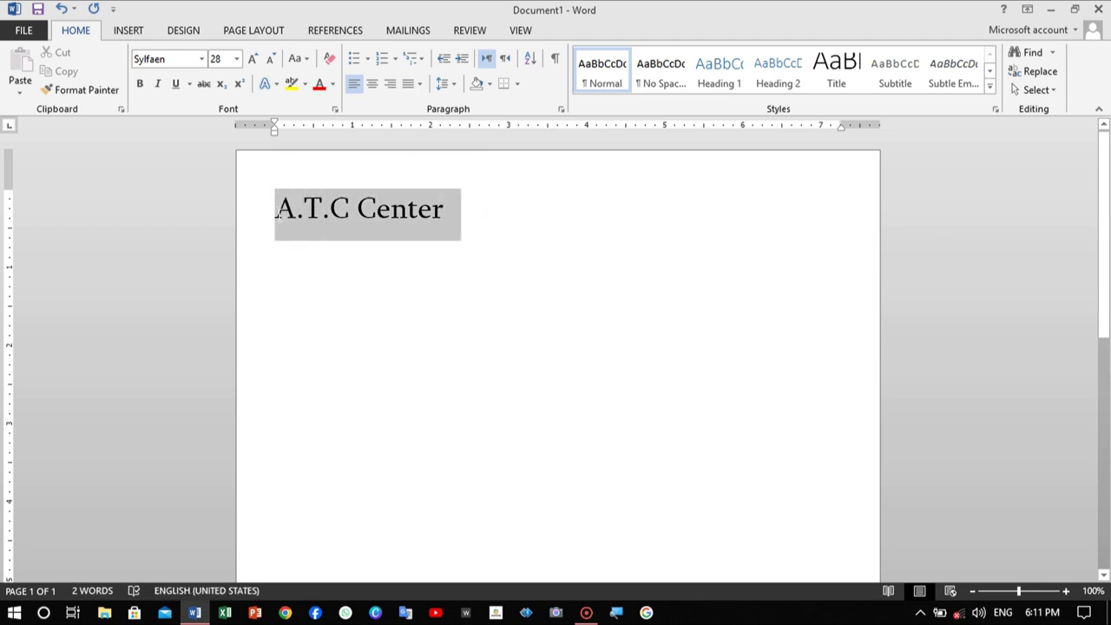
left_click(335, 295)
left_click(474, 208)
type("gggg")
key("BackSpace")
key("BackSpace")
key("BackSpace")
key("BackSpace")
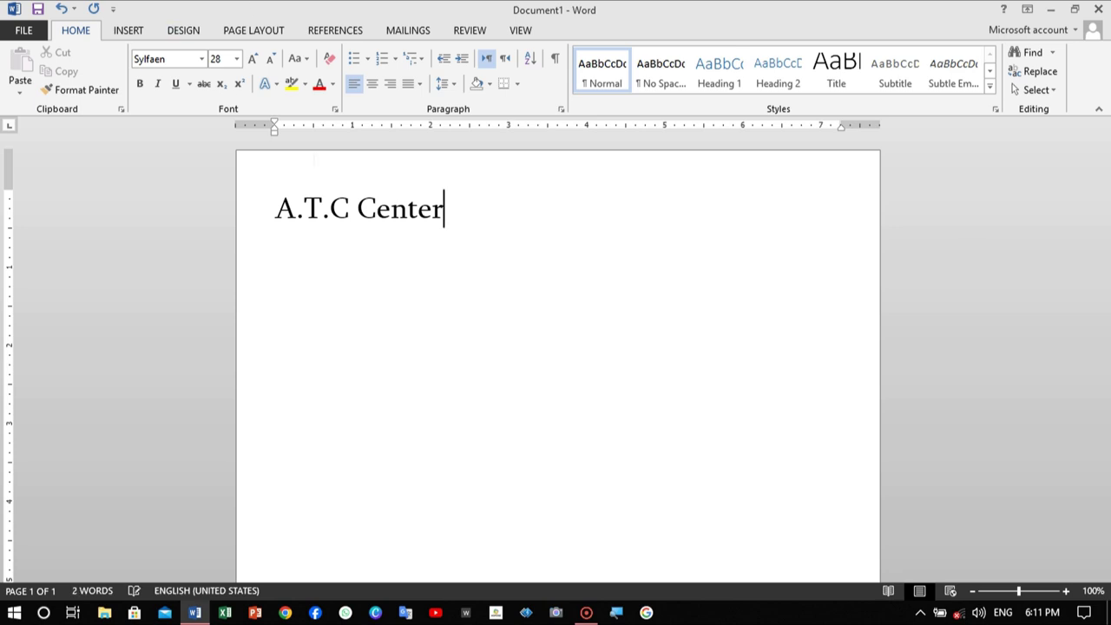
- Grow the heading up to 90 pt with Grow Font, then shrink it back to 36 pt
left_click(253, 60)
left_click(253, 60)
left_click(254, 59)
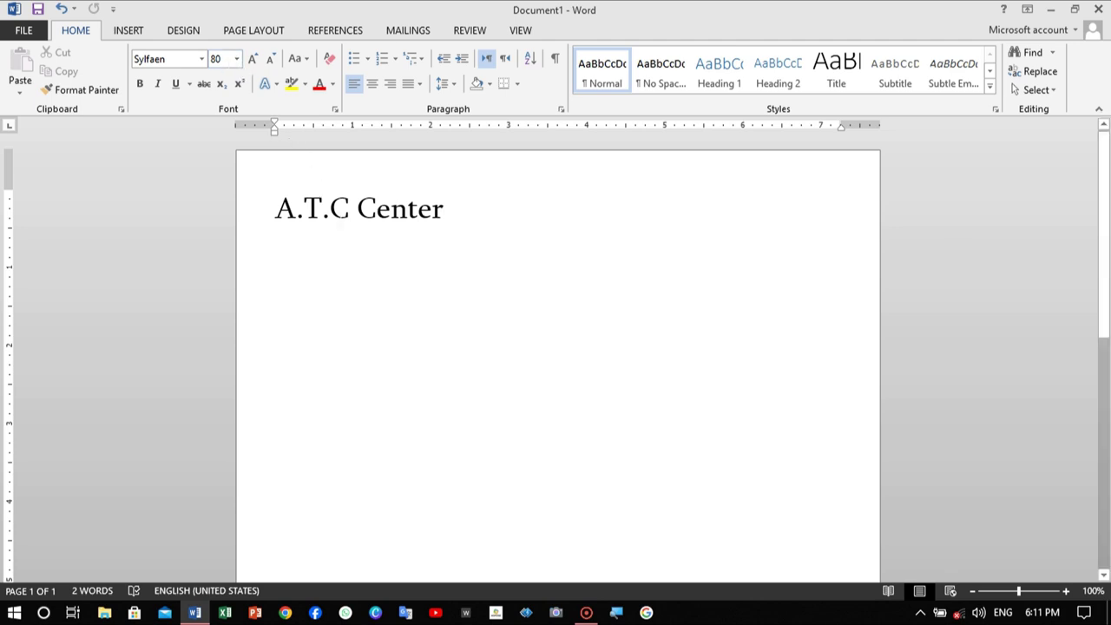
key("ctrl+shift+Left")
key("ctrl+shift+Left")
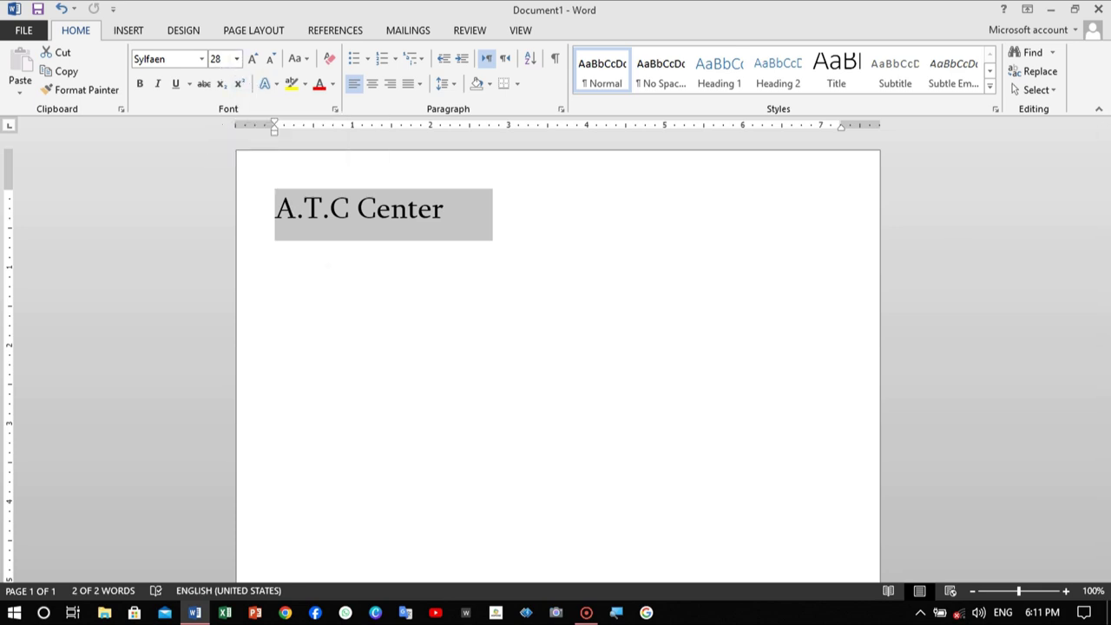
left_click(253, 59)
left_click(253, 60)
left_click(253, 59)
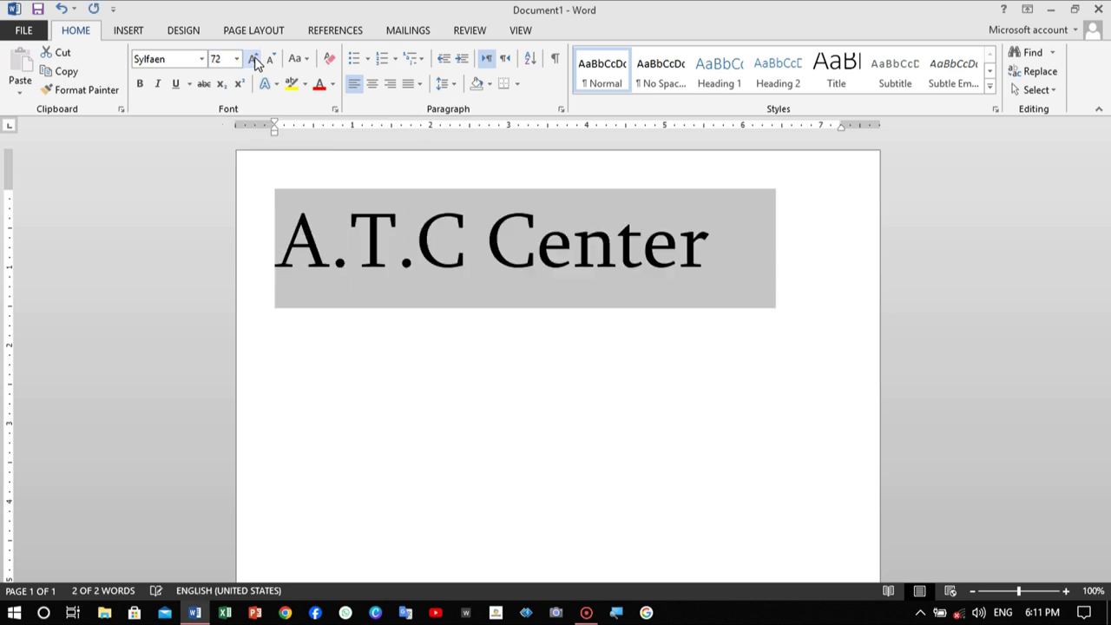
left_click(252, 59)
left_click(252, 59)
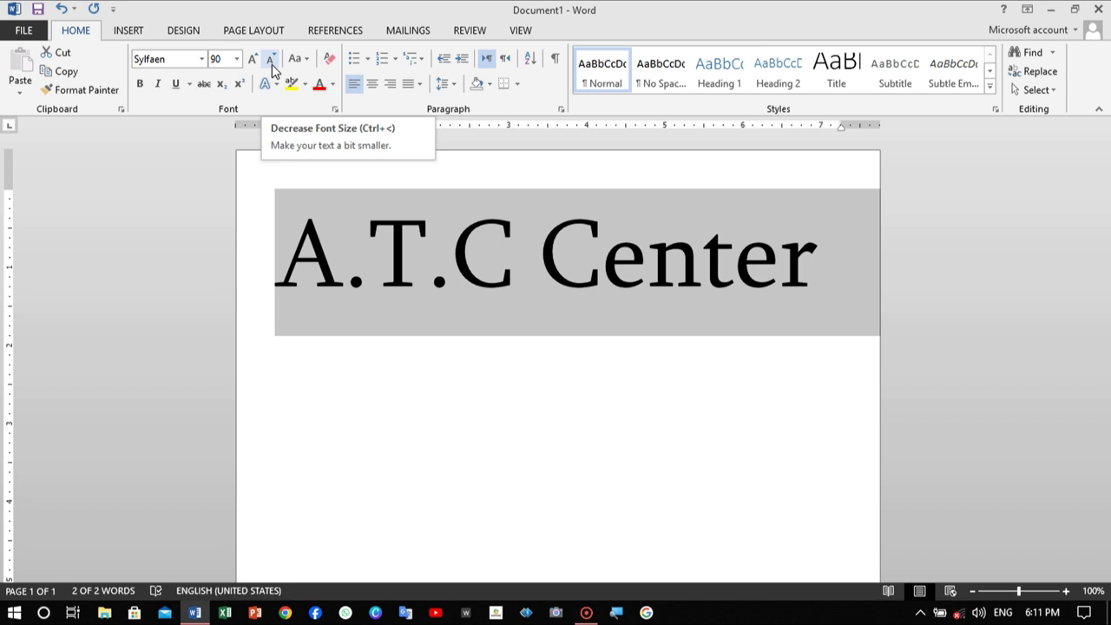
left_click(271, 61)
left_click(271, 61)
left_click(271, 61)
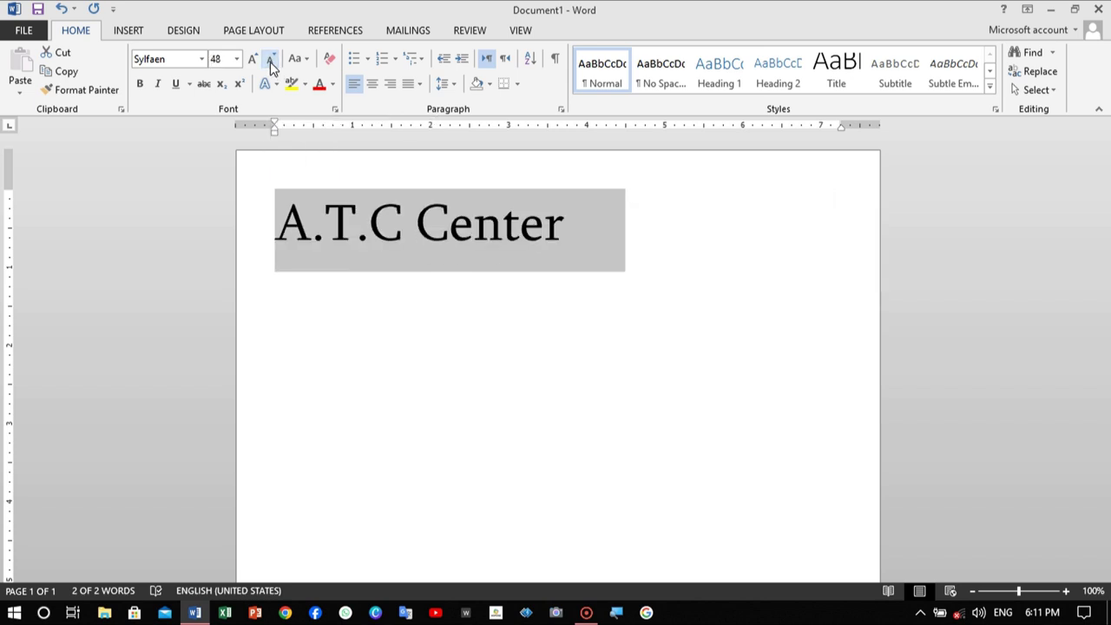
left_click(270, 62)
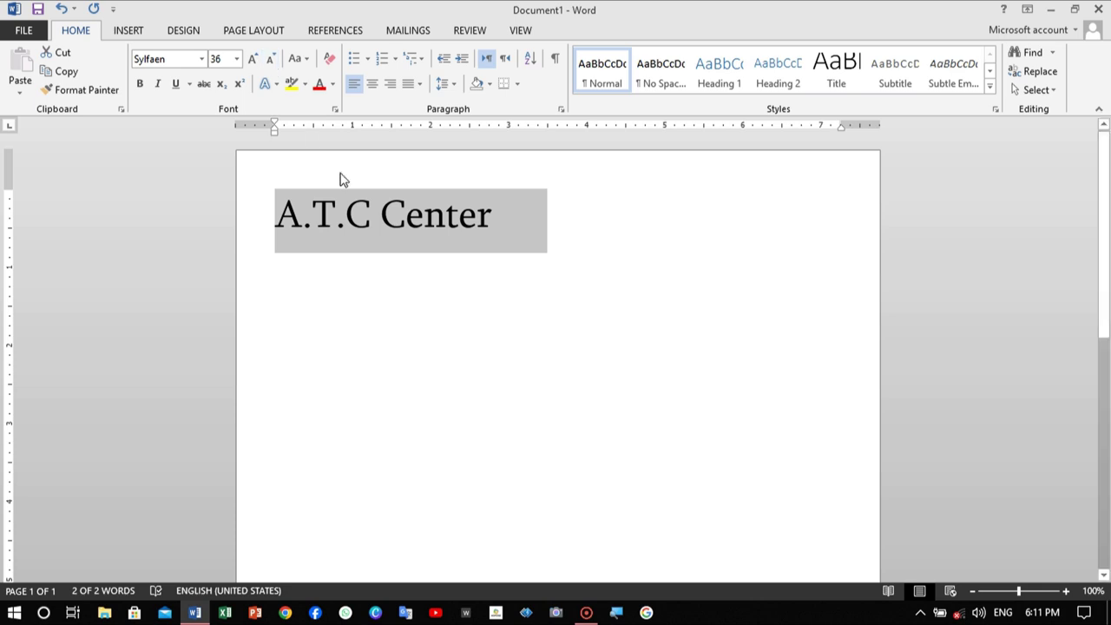
- Make the heading bold, trying italic twice and removing it each time
left_click(141, 84)
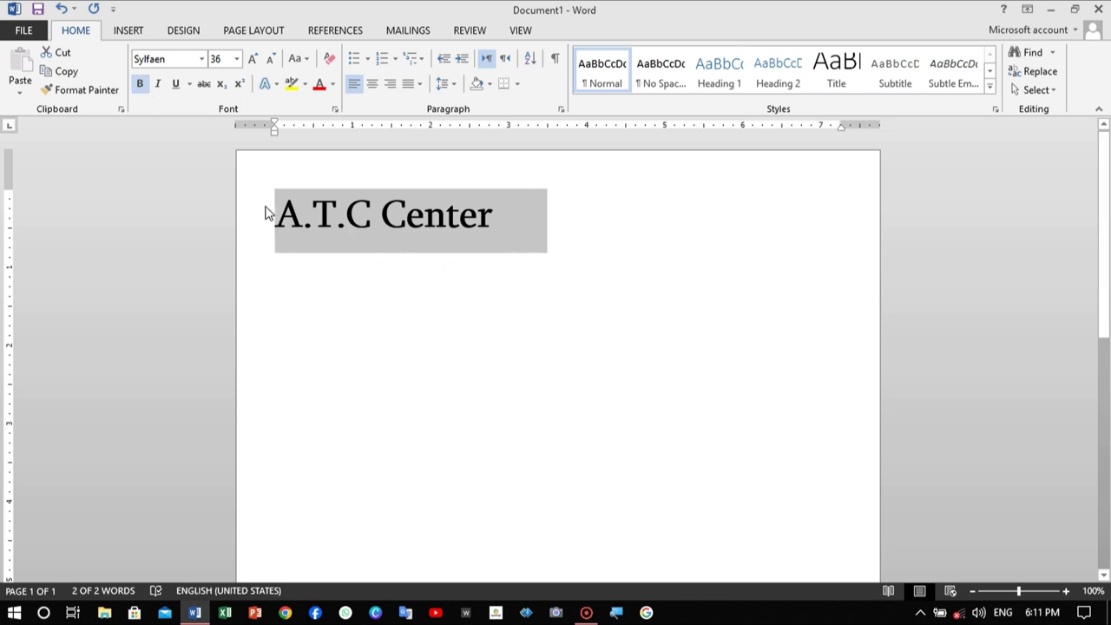
left_click(157, 87)
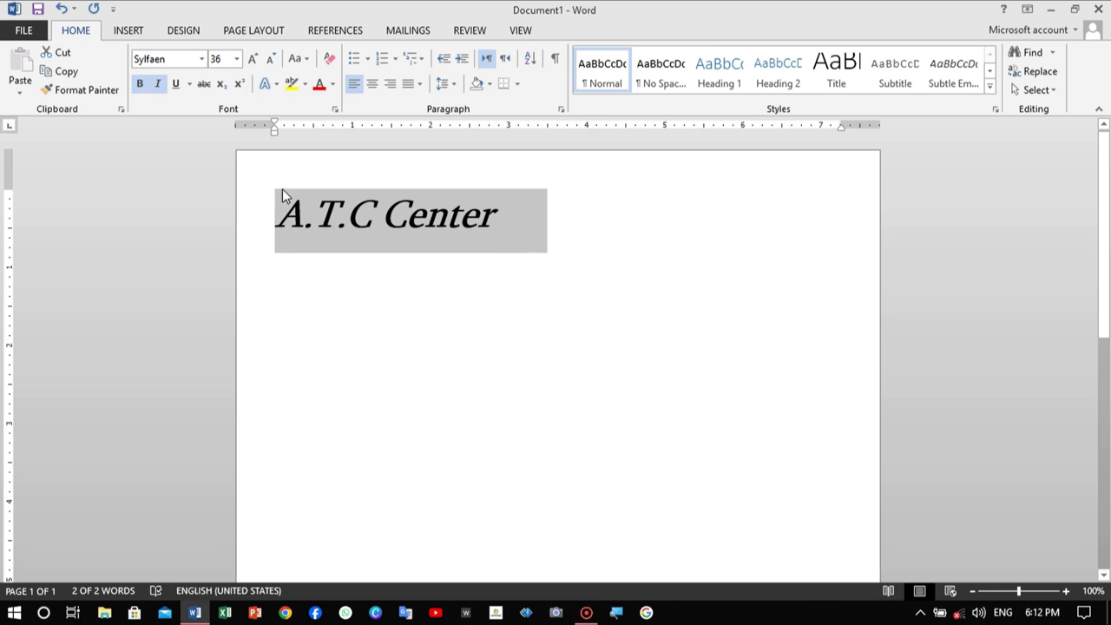
left_click(156, 90)
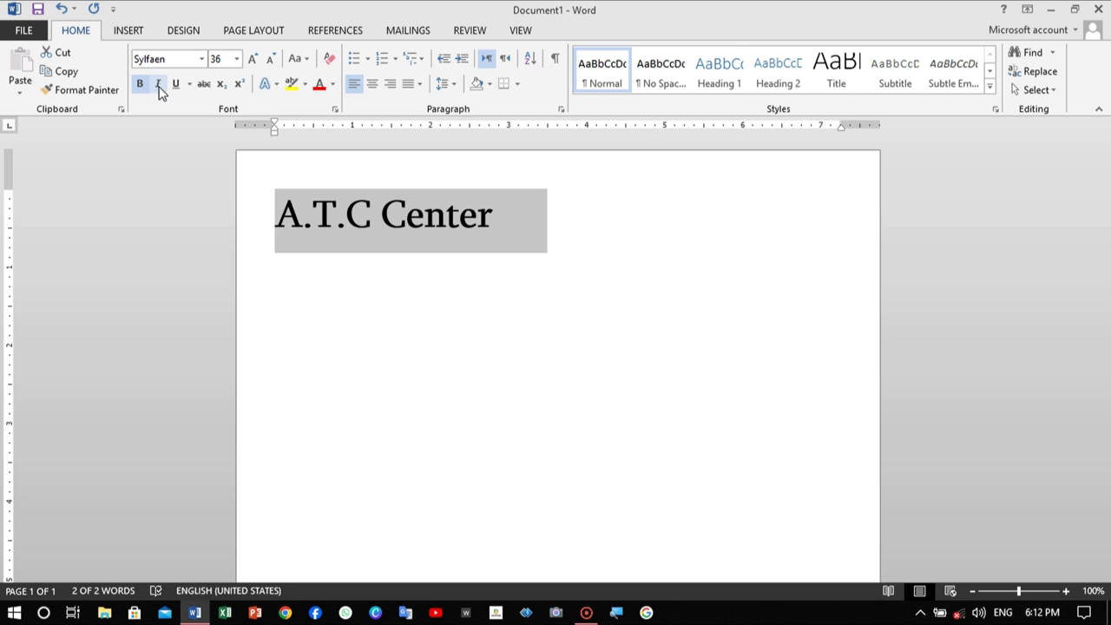
left_click(159, 86)
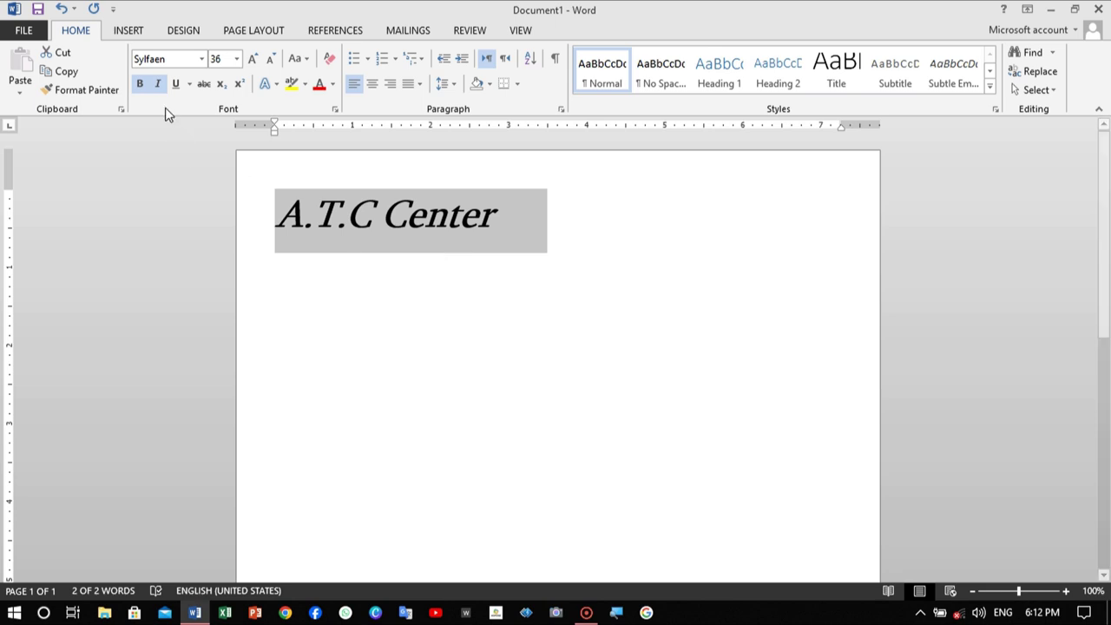
left_click(162, 88)
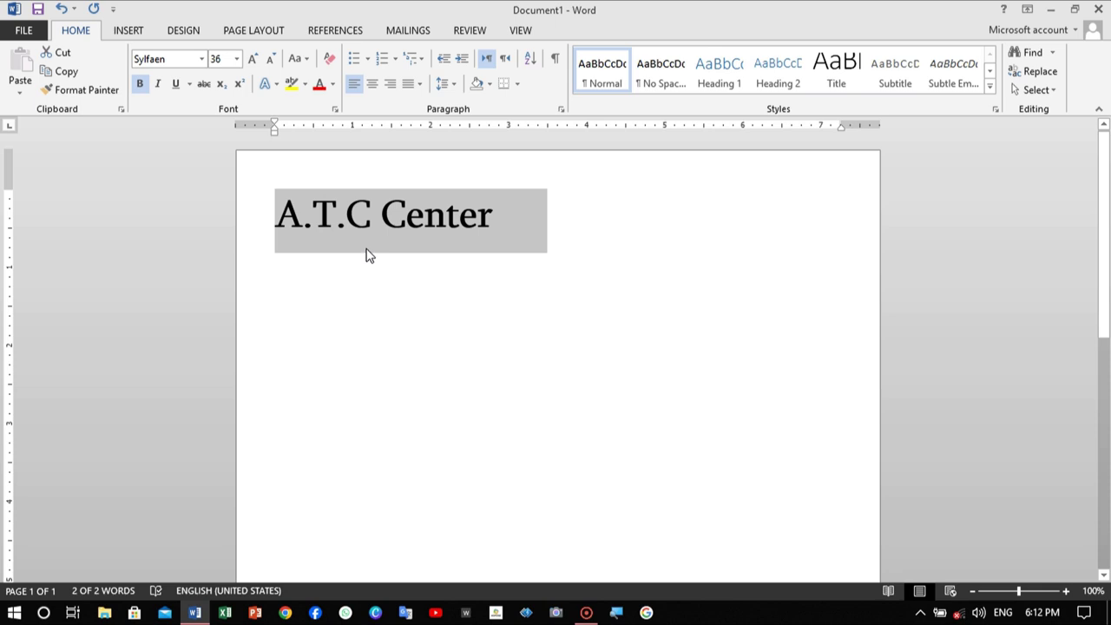
left_click(189, 84)
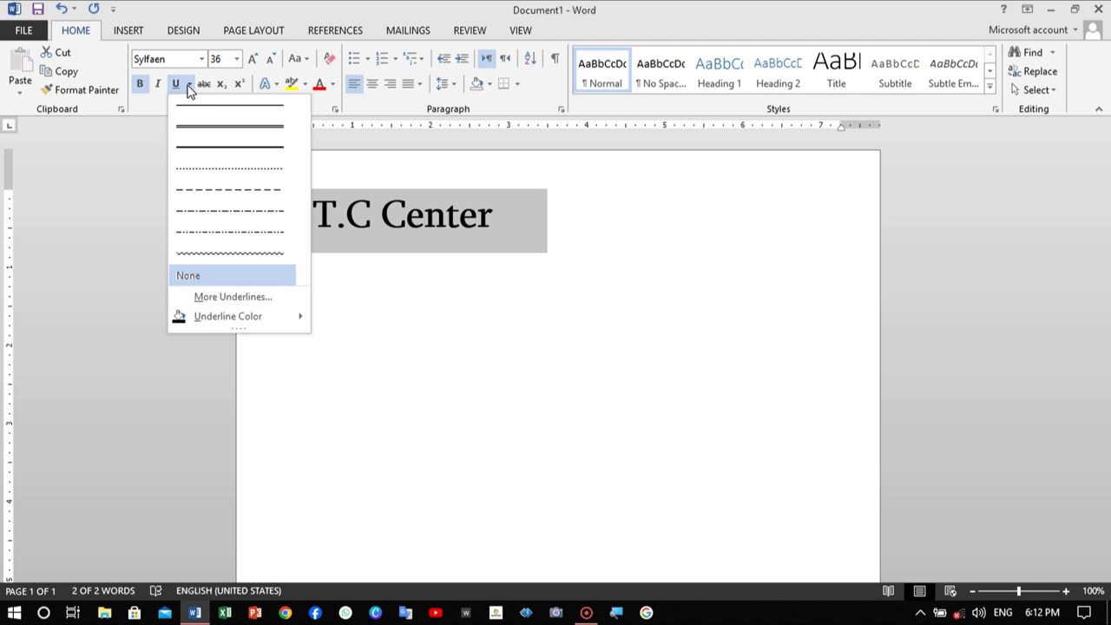
- Underline the heading, then reselect the whole line and switch it to a double underline
left_click(189, 86)
left_click(176, 85)
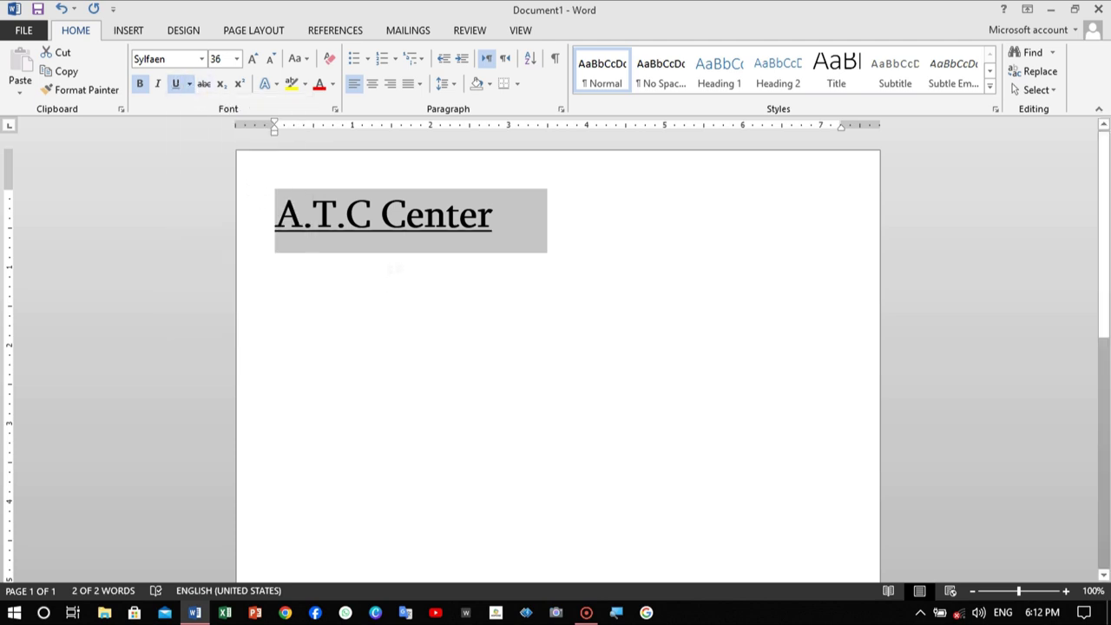
left_click(382, 215)
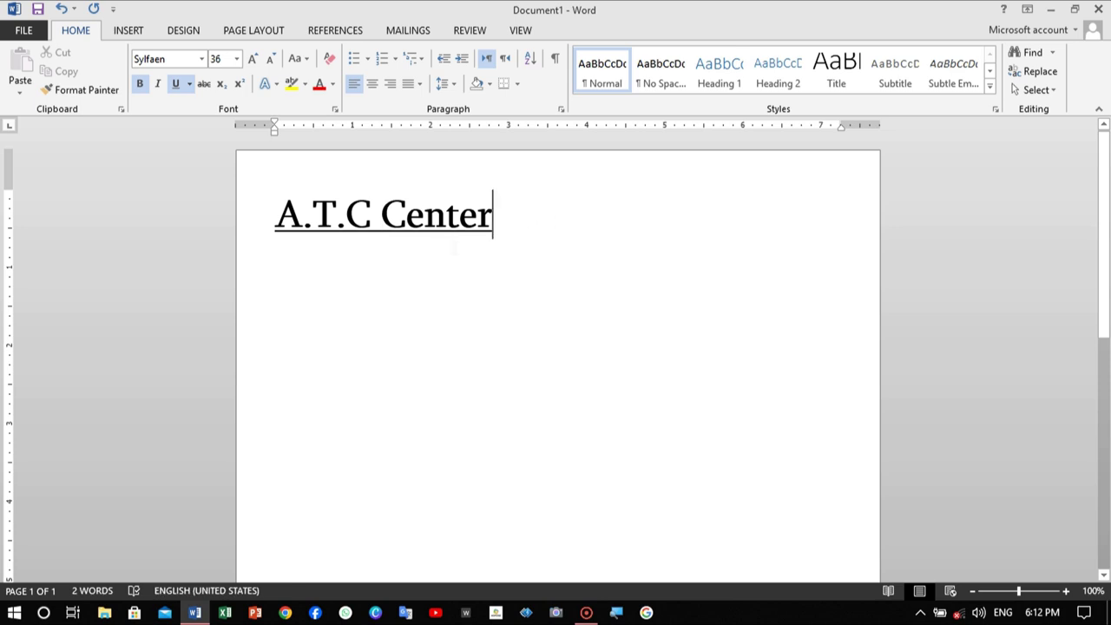
left_click_drag(553, 222, 382, 222)
left_click(499, 221)
left_click_drag(498, 222, 390, 249)
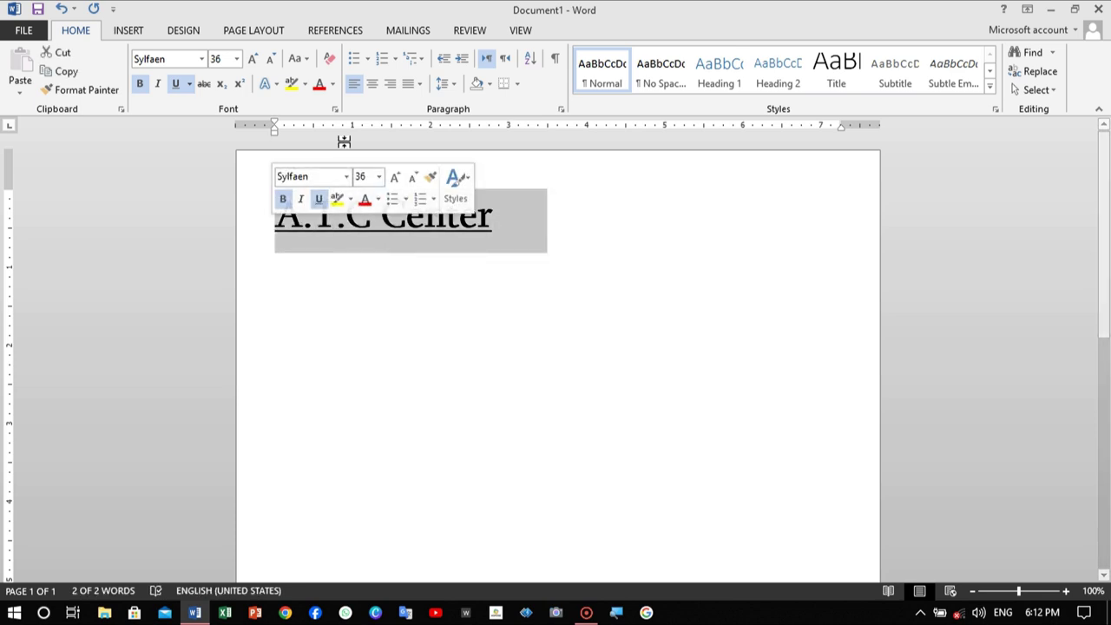
left_click(190, 84)
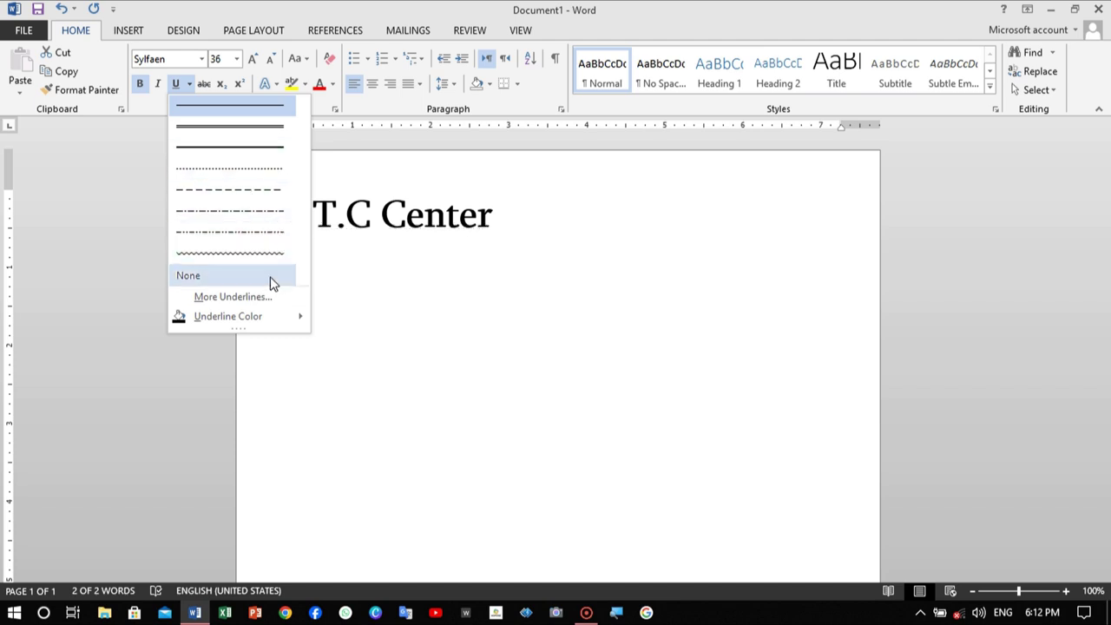
left_click(258, 130)
- Turn on yellow highlighting mode from the highlight colour choices
left_click(460, 215)
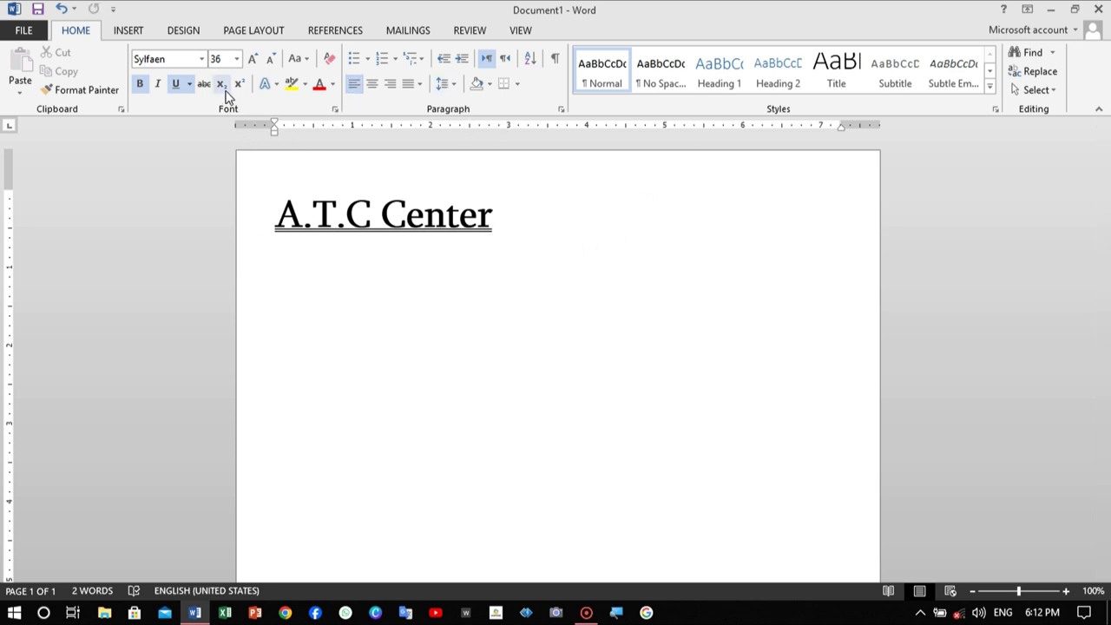
left_click(306, 88)
left_click(295, 107)
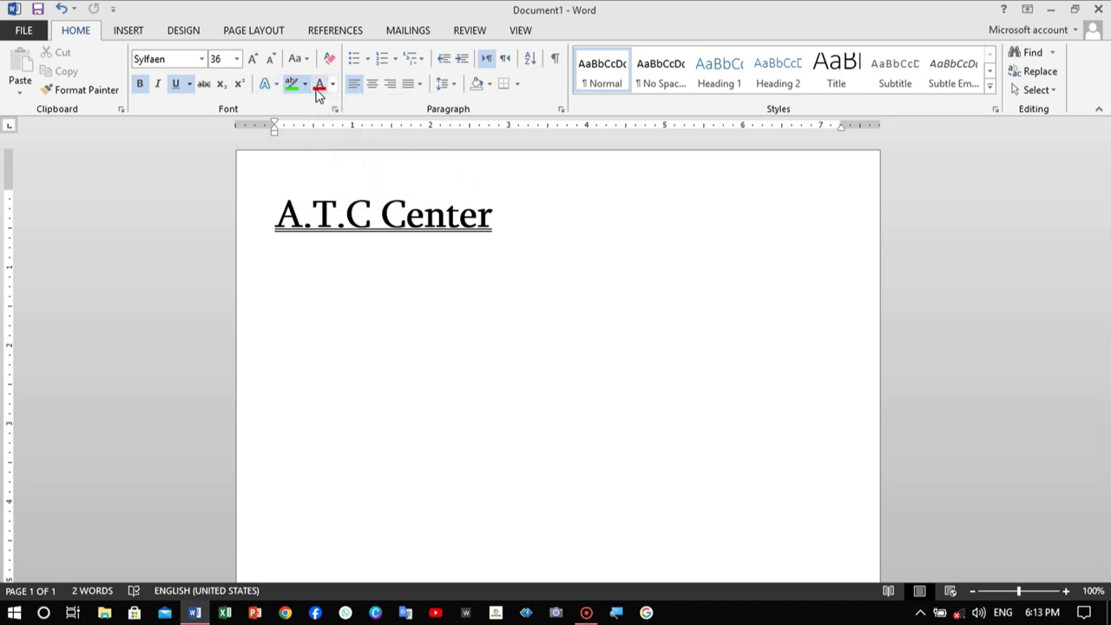
- Choose green as the highlight colour, then leave highlighting mode without applying it
left_click(305, 84)
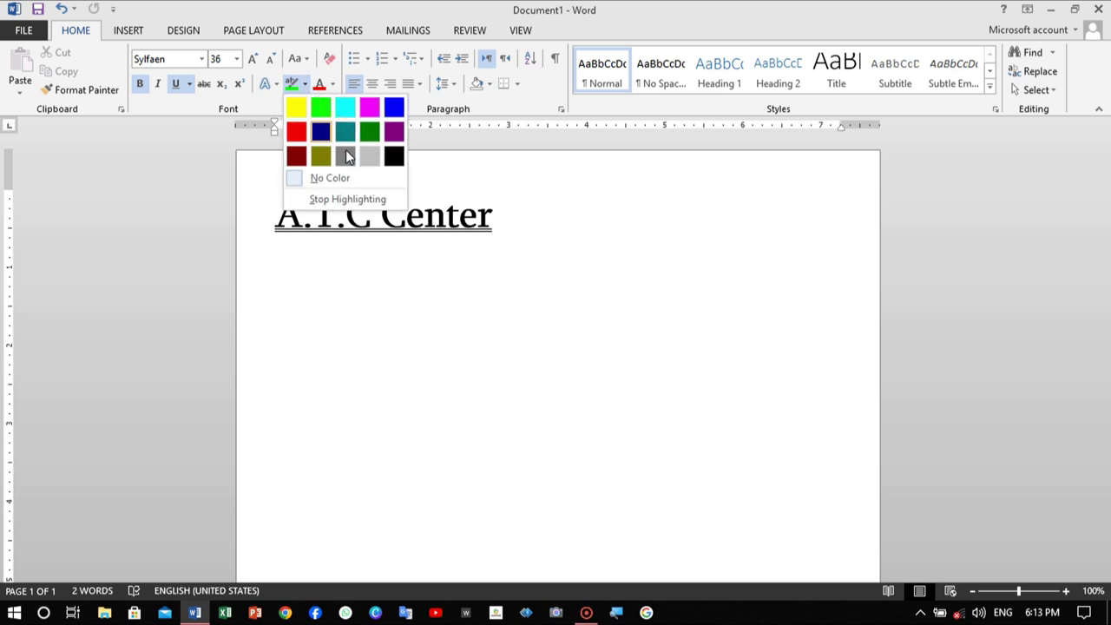
left_click(321, 107)
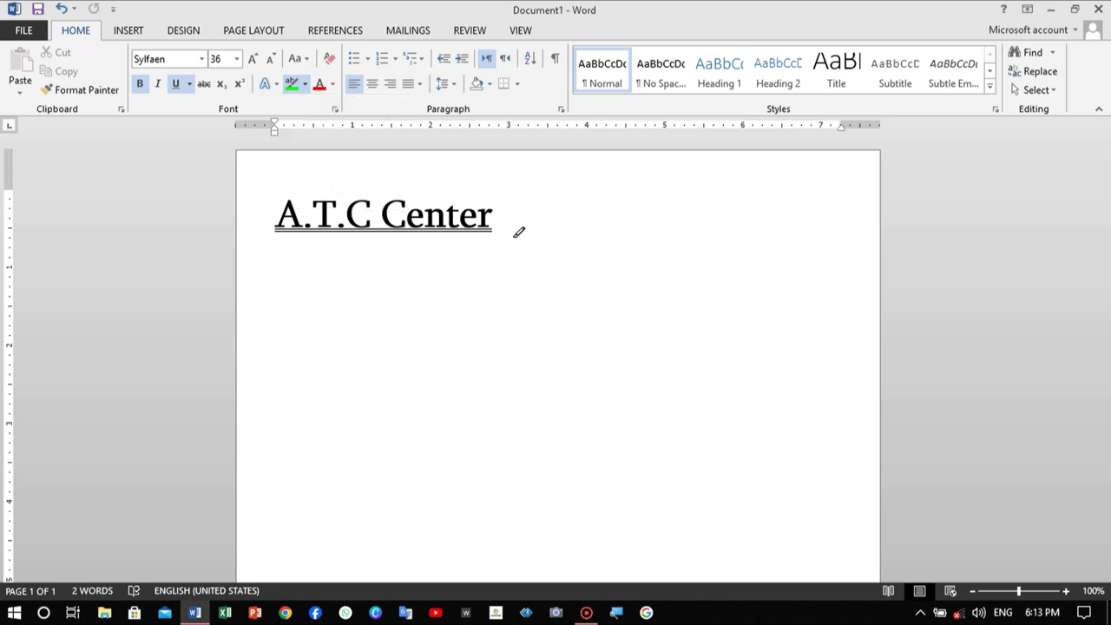
left_click(305, 84)
left_click(549, 225)
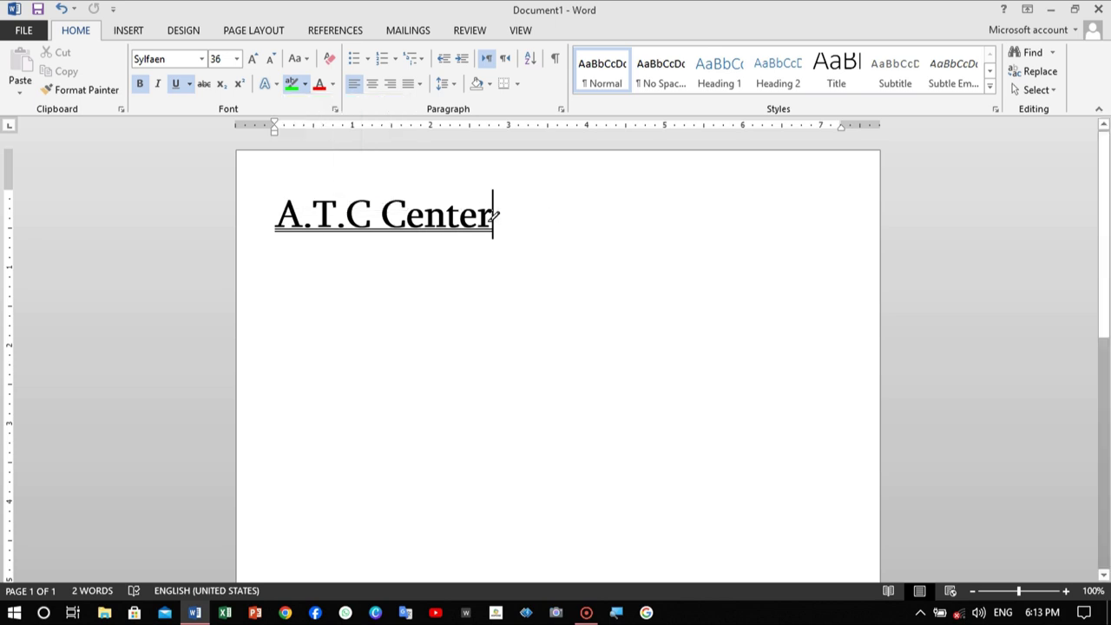
key("Escape")
- Color the heading text red, briefly try yellow, and set it back to red
left_click_drag(508, 217, 275, 217)
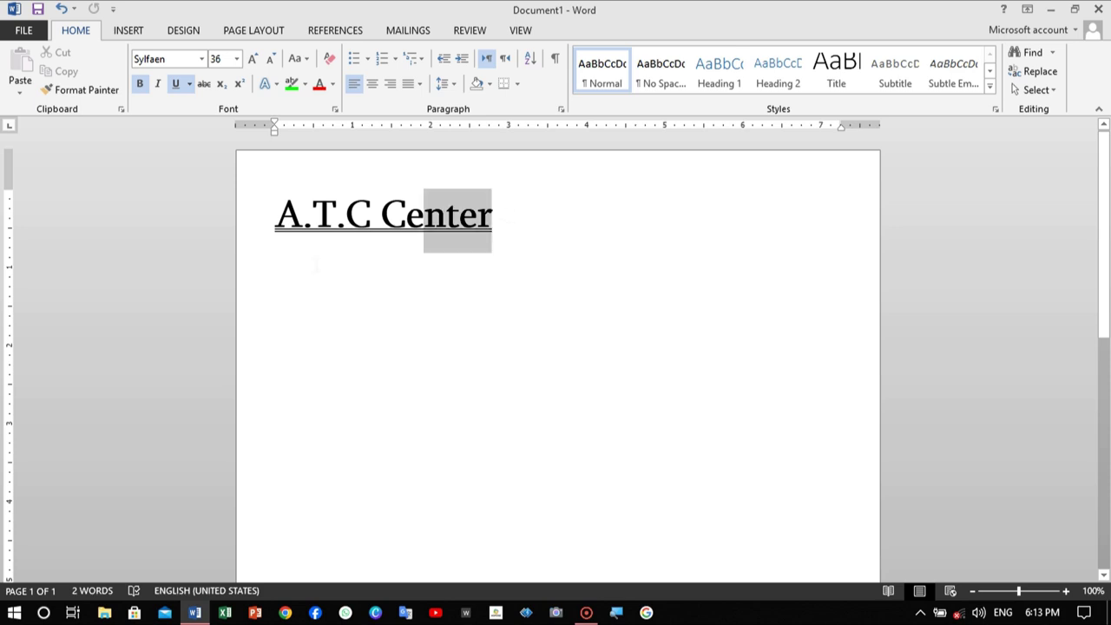
left_click(333, 85)
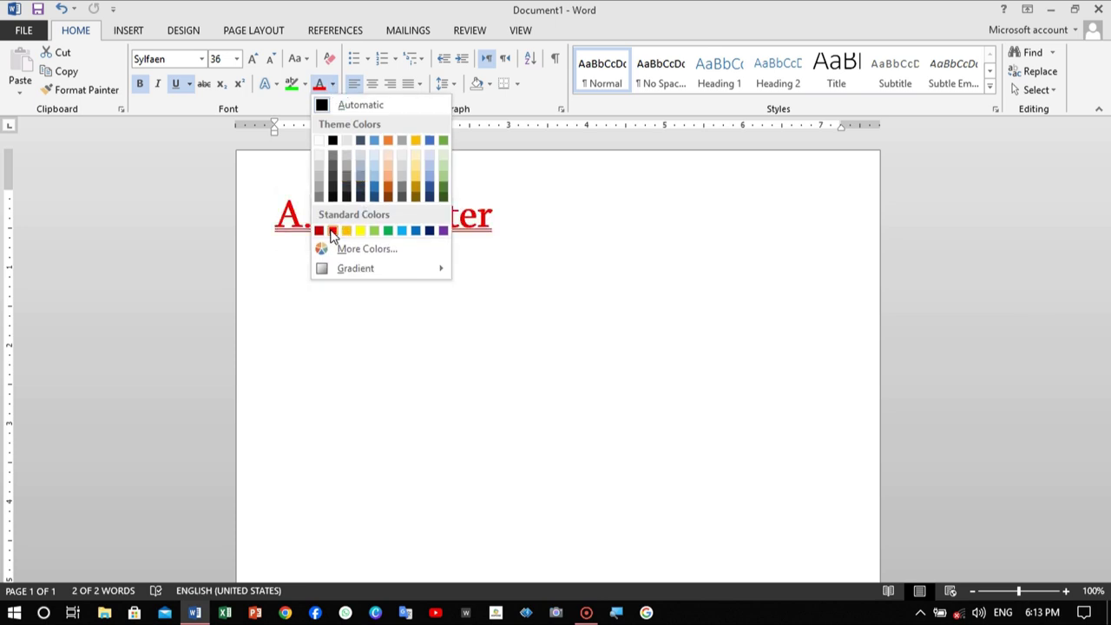
left_click(332, 230)
left_click(493, 217)
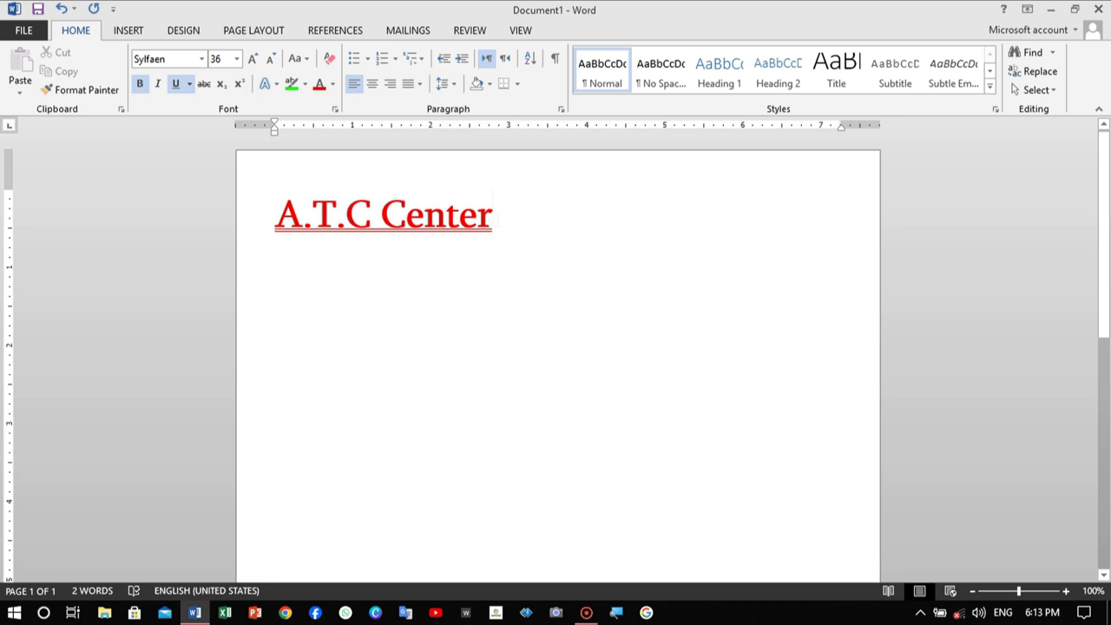
left_click(218, 214)
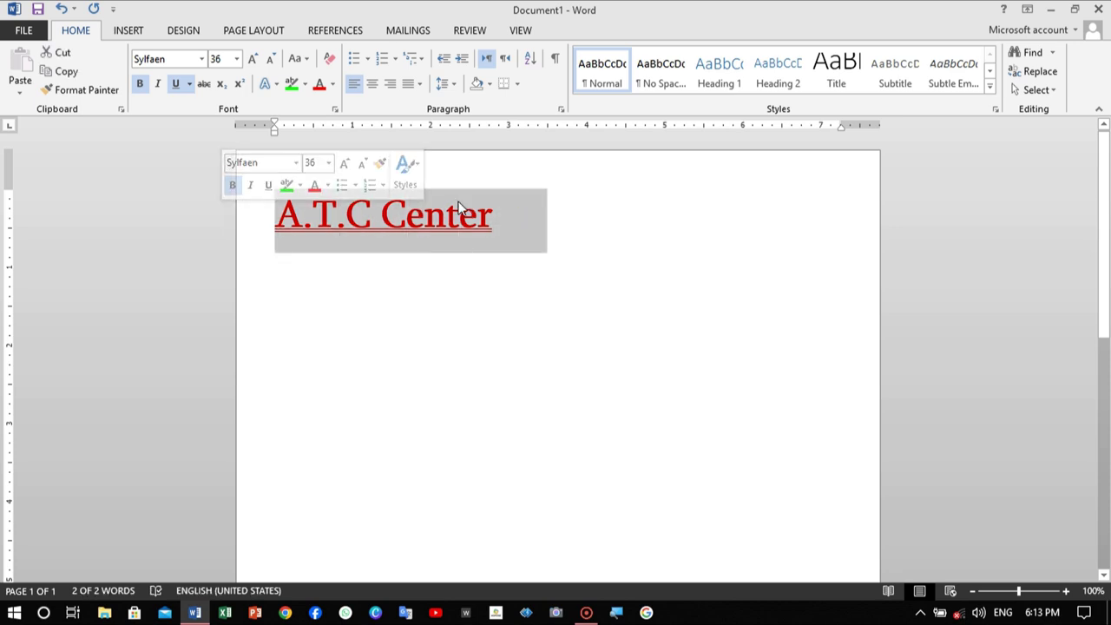
left_click(333, 84)
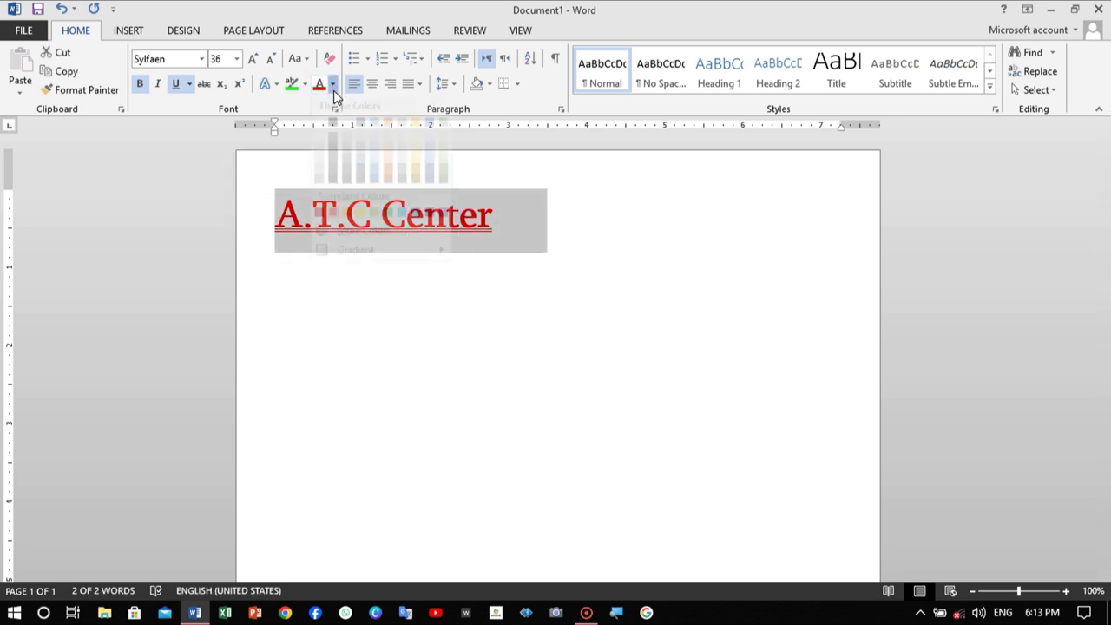
left_click(359, 231)
left_click(407, 216)
key("ctrl+a")
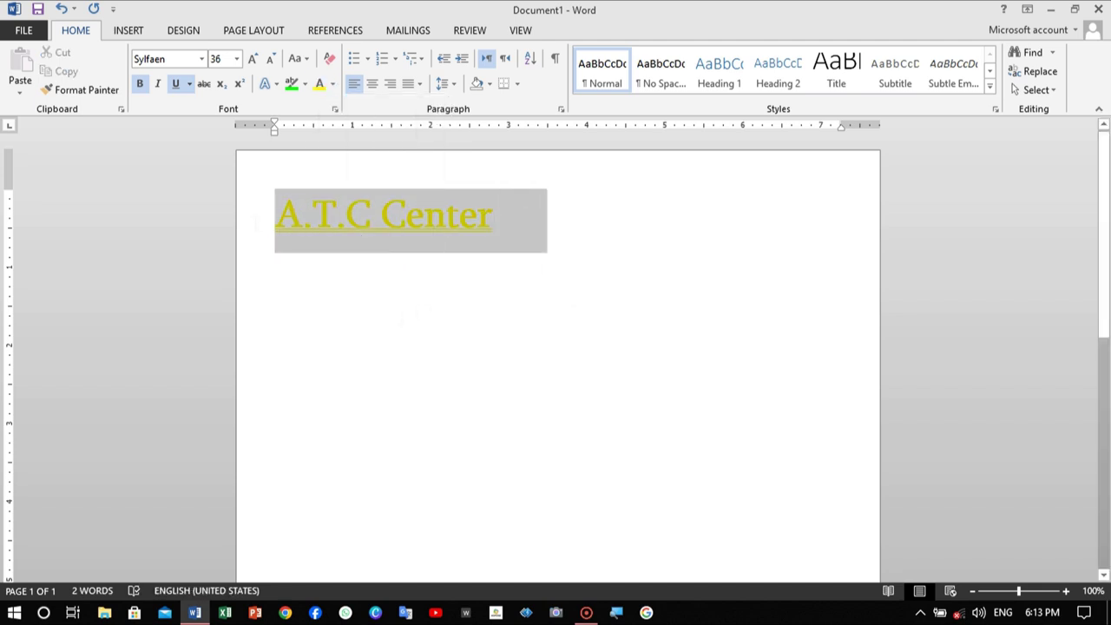
left_click(334, 86)
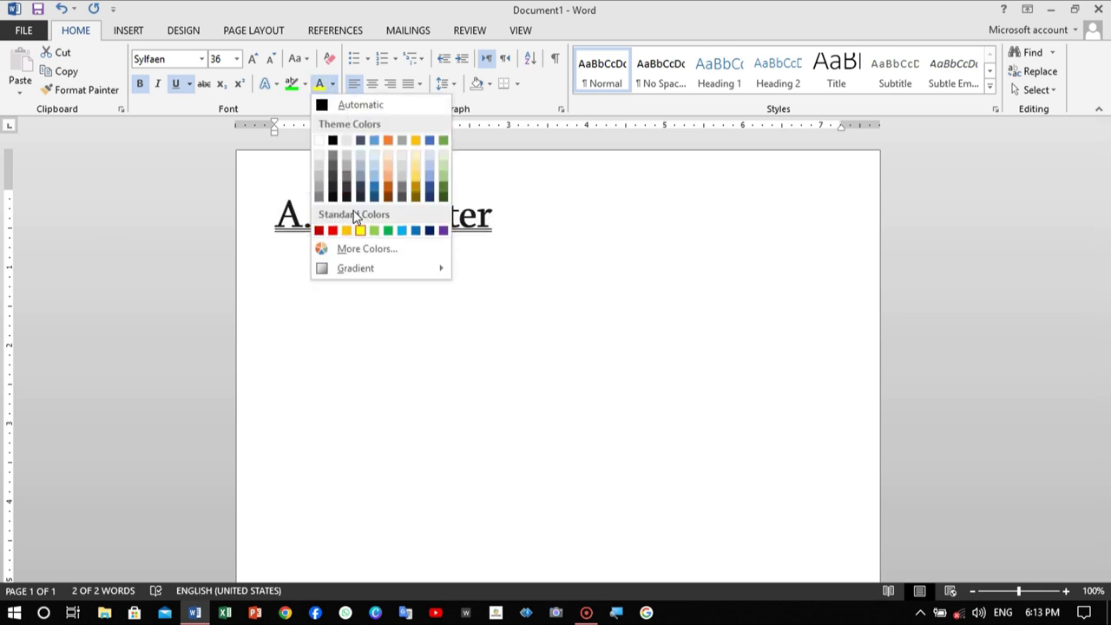
left_click(324, 230)
left_click(412, 258)
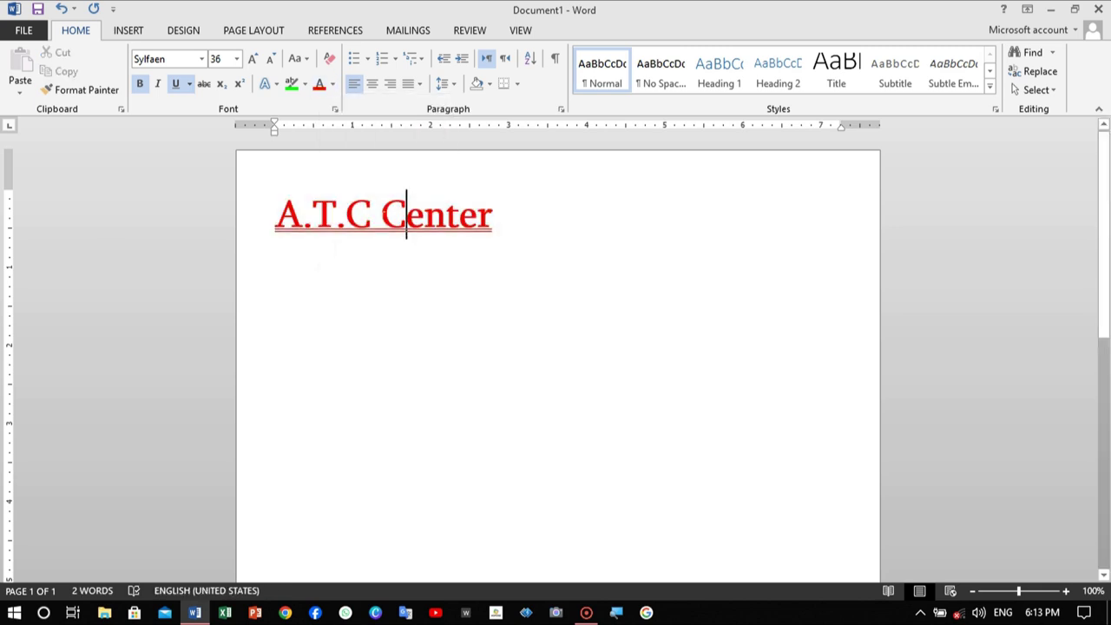
- Select the A.T.C Center heading line and centre it on the page
key("End")
left_click_drag(493, 217, 275, 217)
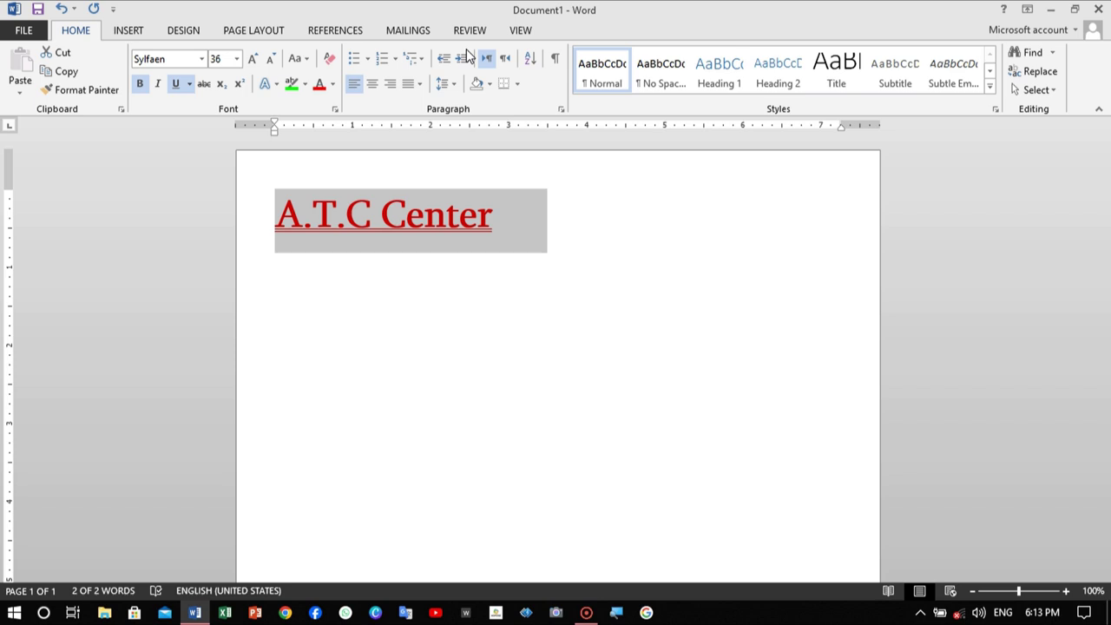
left_click(376, 91)
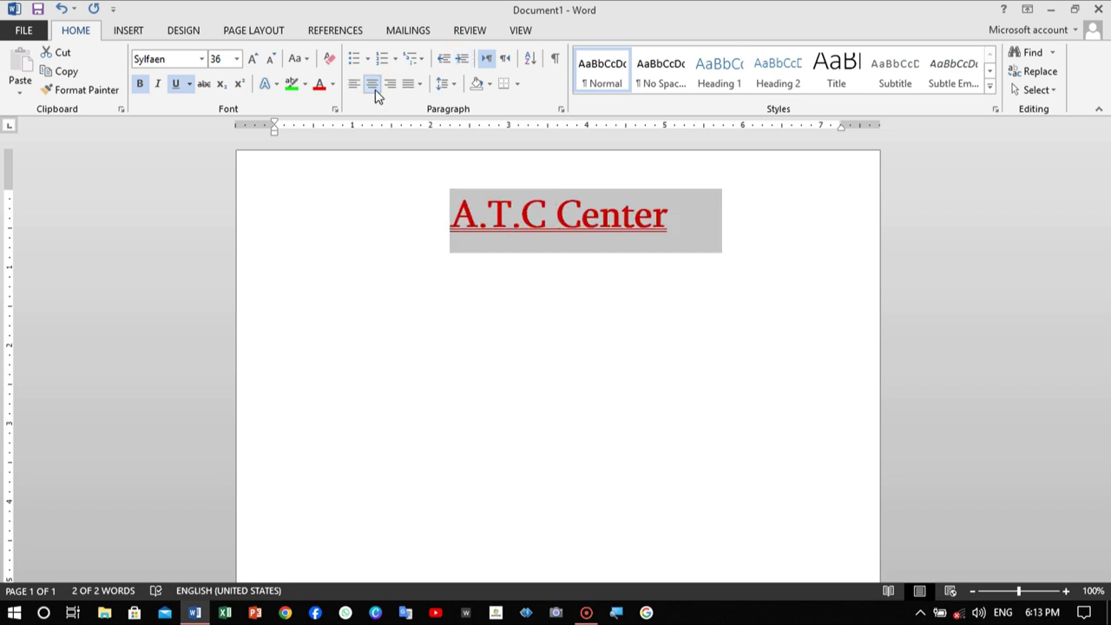
left_click(478, 217)
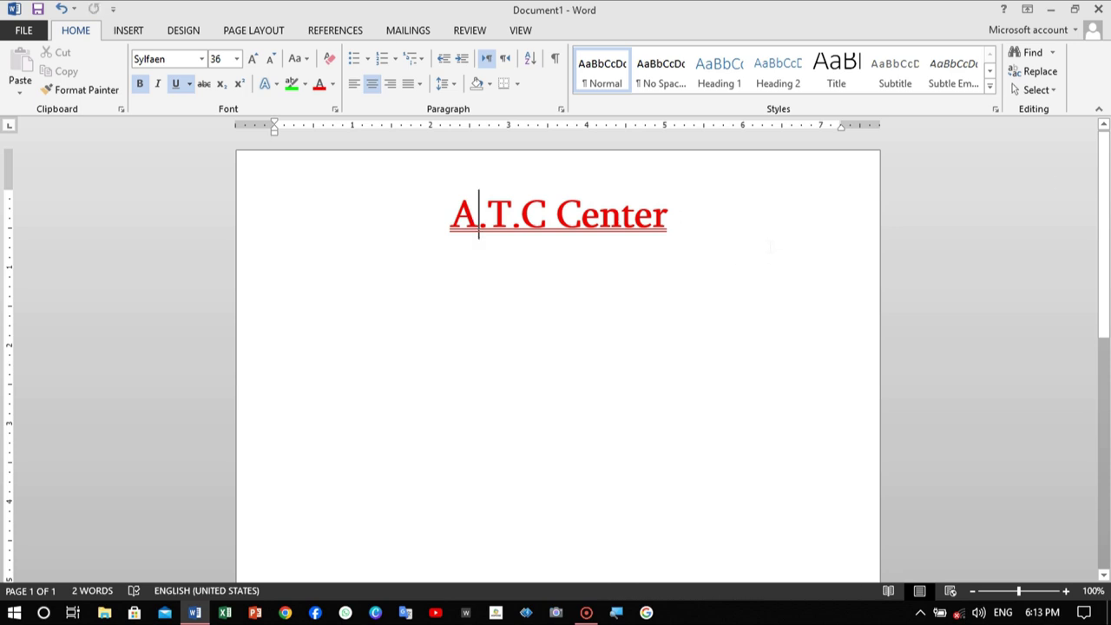
- Try right alignment on the heading, then return it to centred alignment
triple_click(434, 217)
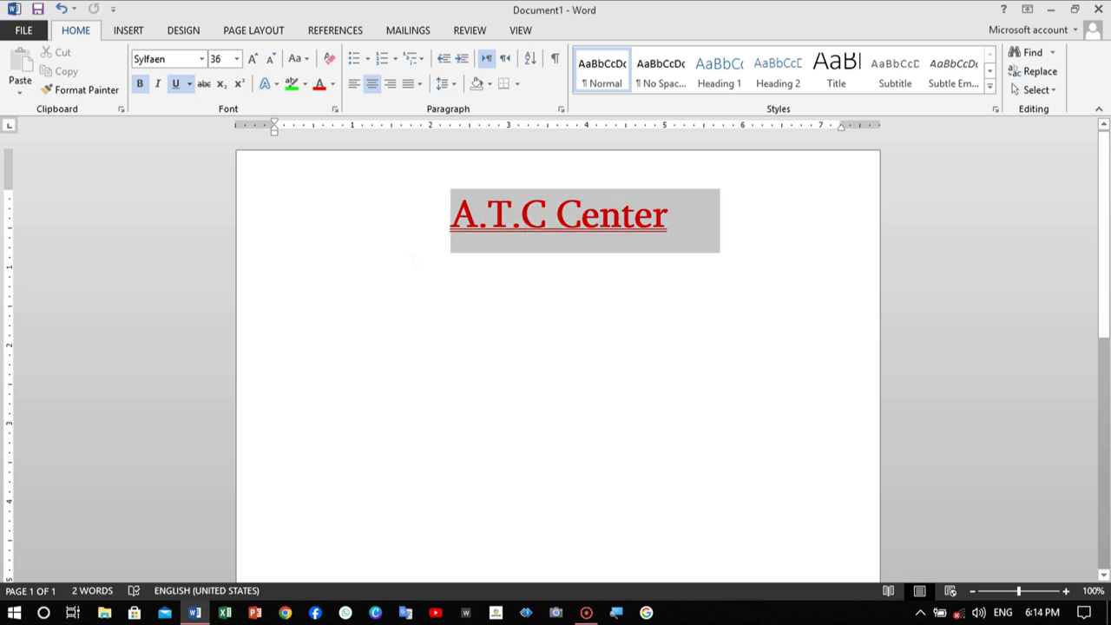
left_click(391, 84)
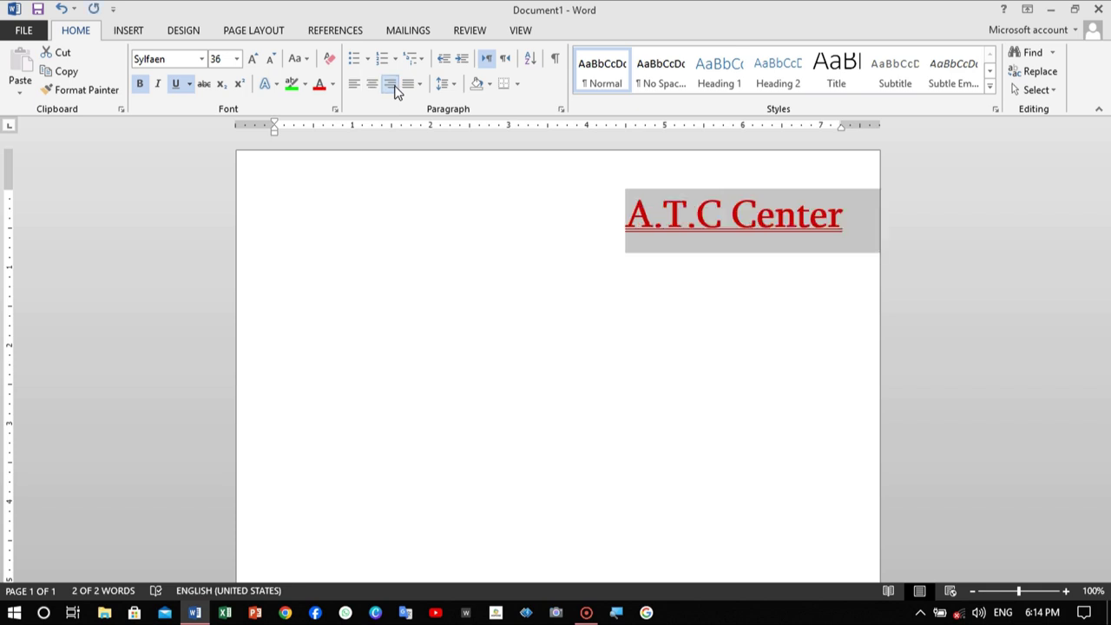
left_click(558, 241)
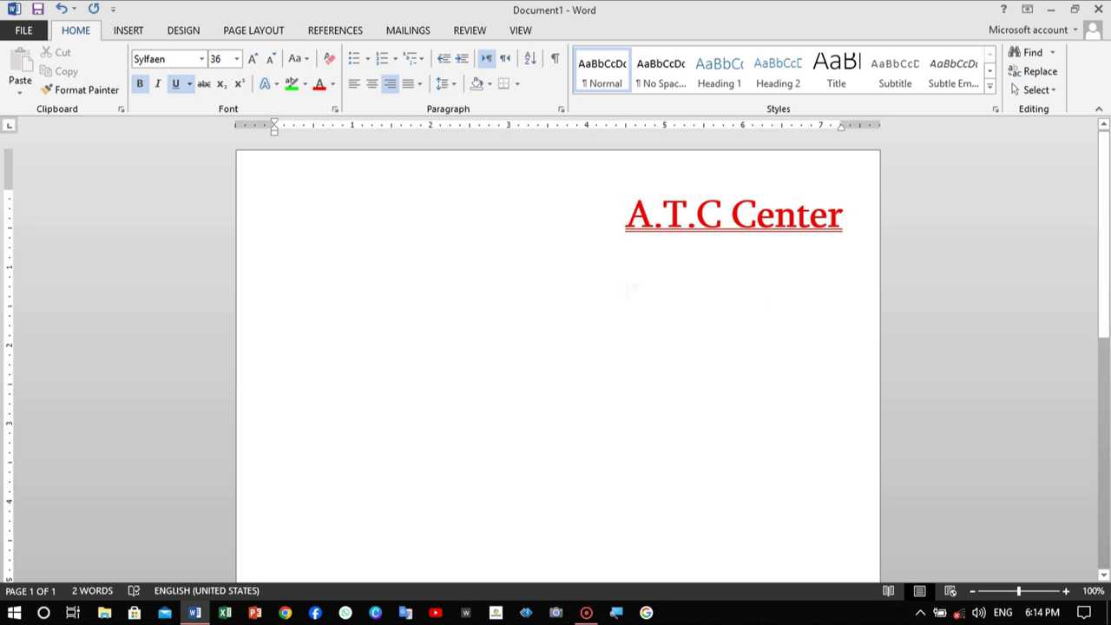
key("ctrl+a")
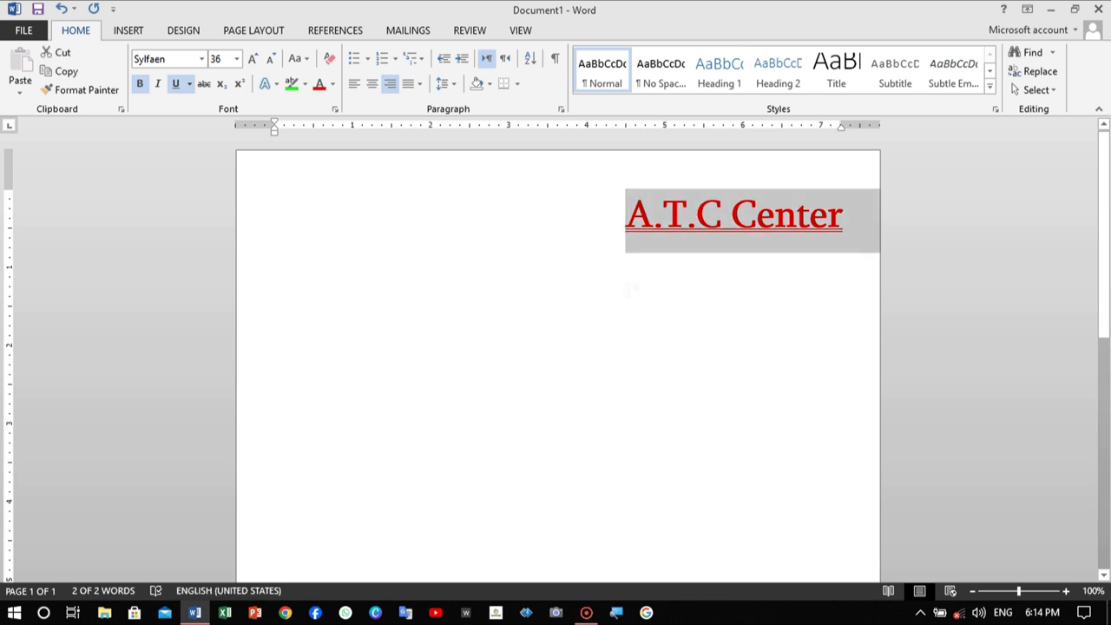
left_click(373, 84)
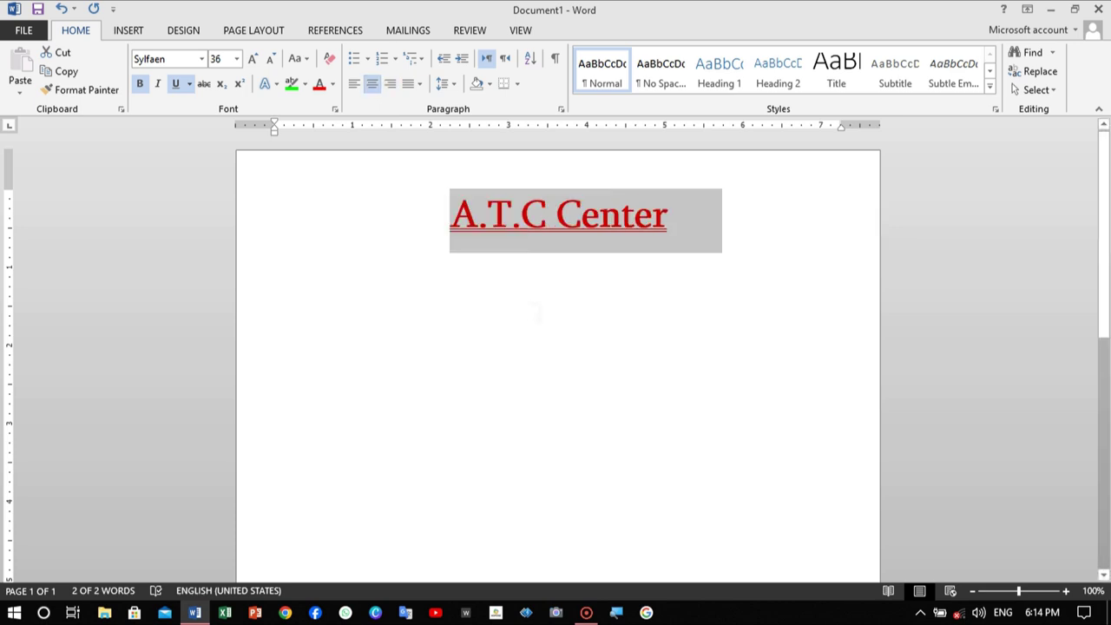
left_click(547, 215)
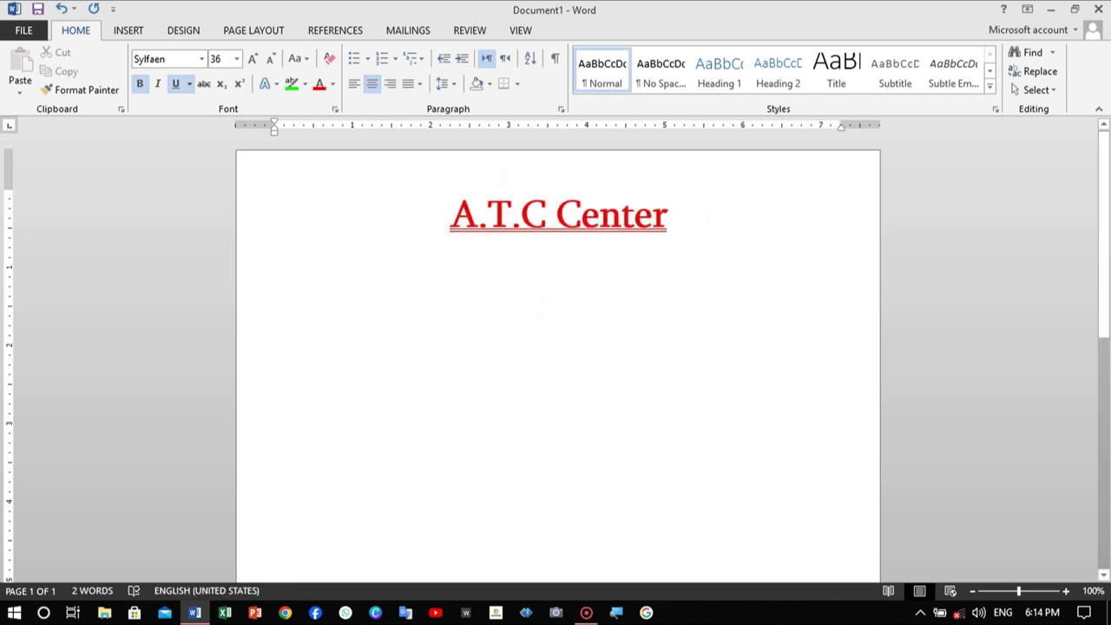
left_click(547, 217)
key("End")
key("Home")
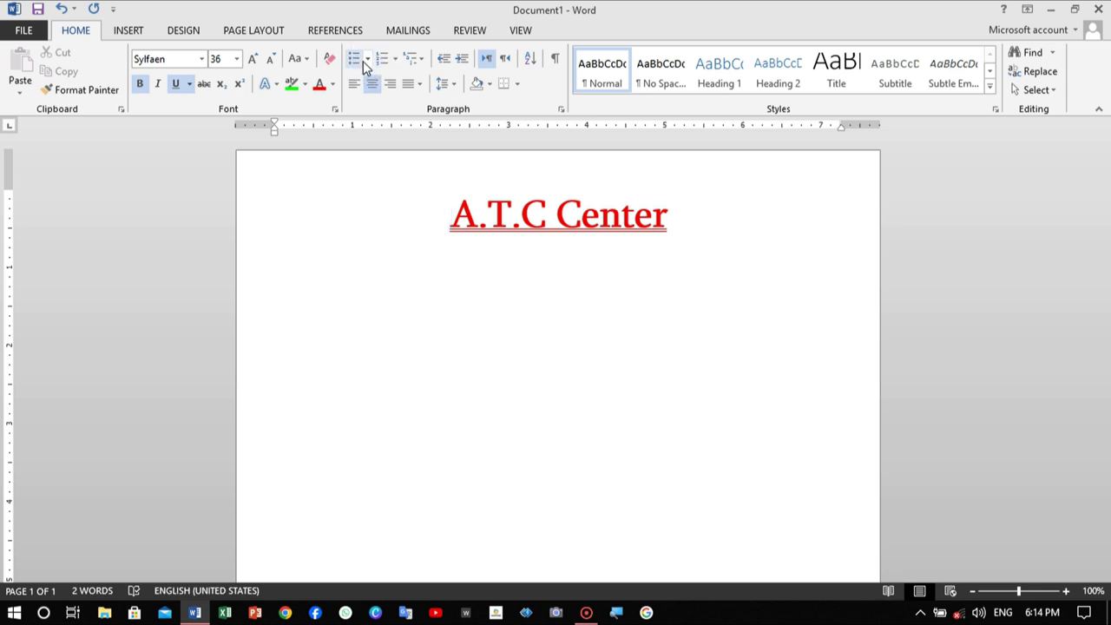
- Make a checkmark the bullet for A.T.C Center and shrink the checkmark to size 28
left_click(367, 59)
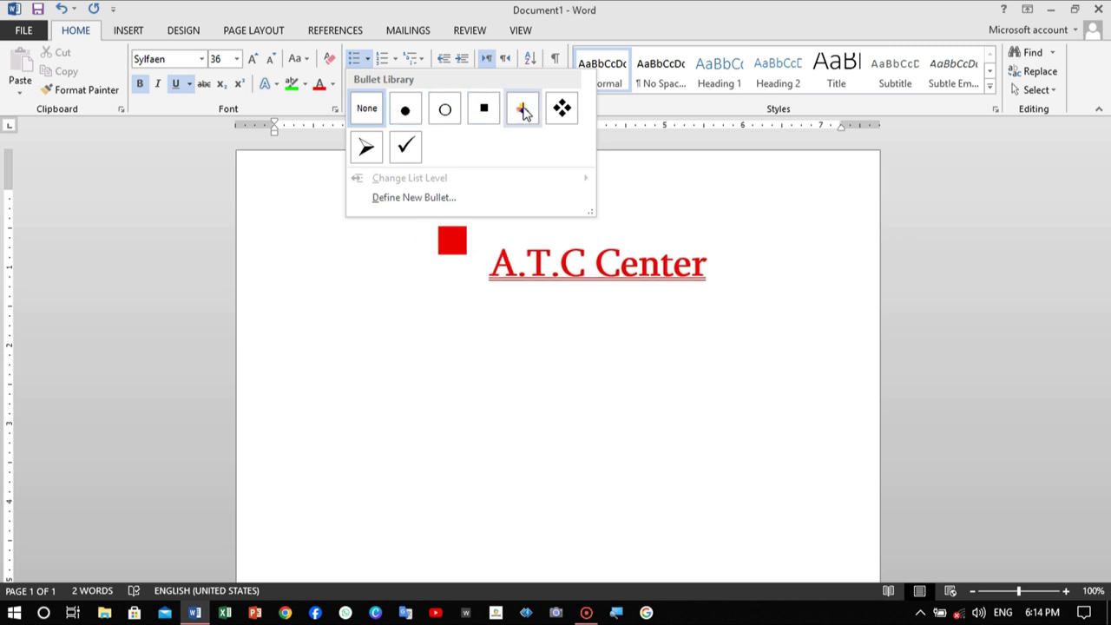
left_click(398, 156)
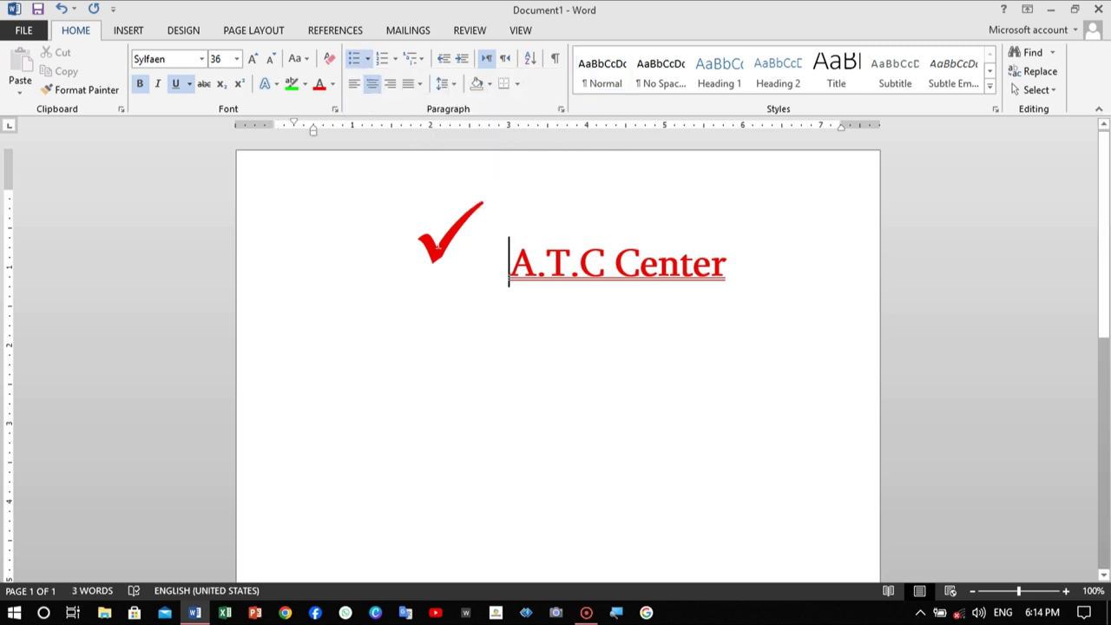
left_click(439, 245)
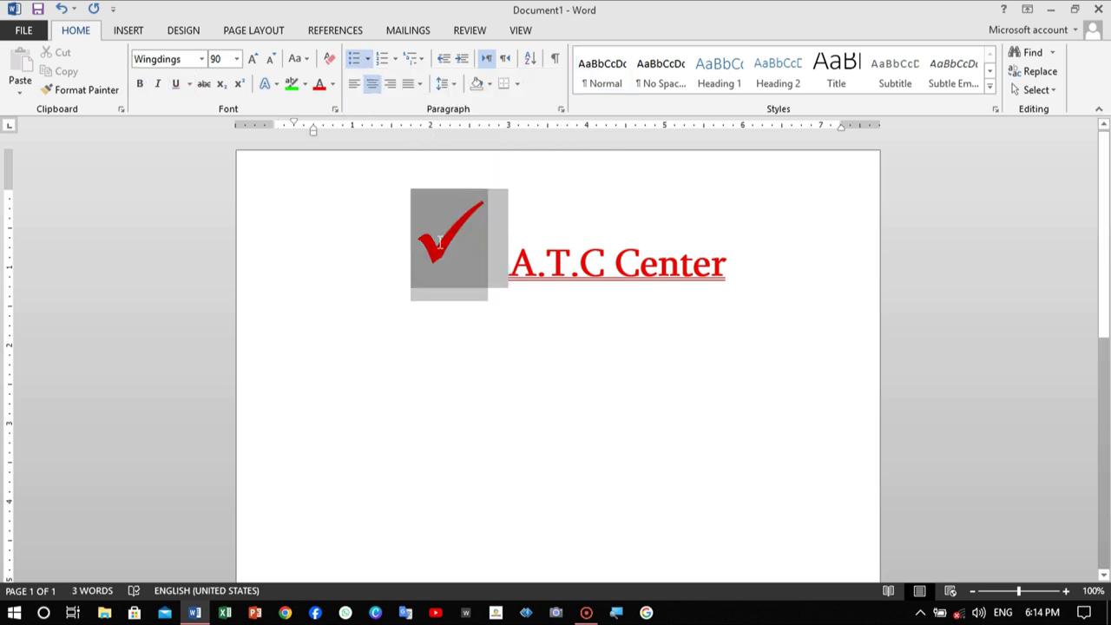
left_click(272, 64)
left_click(272, 64)
left_click(272, 63)
left_click(272, 63)
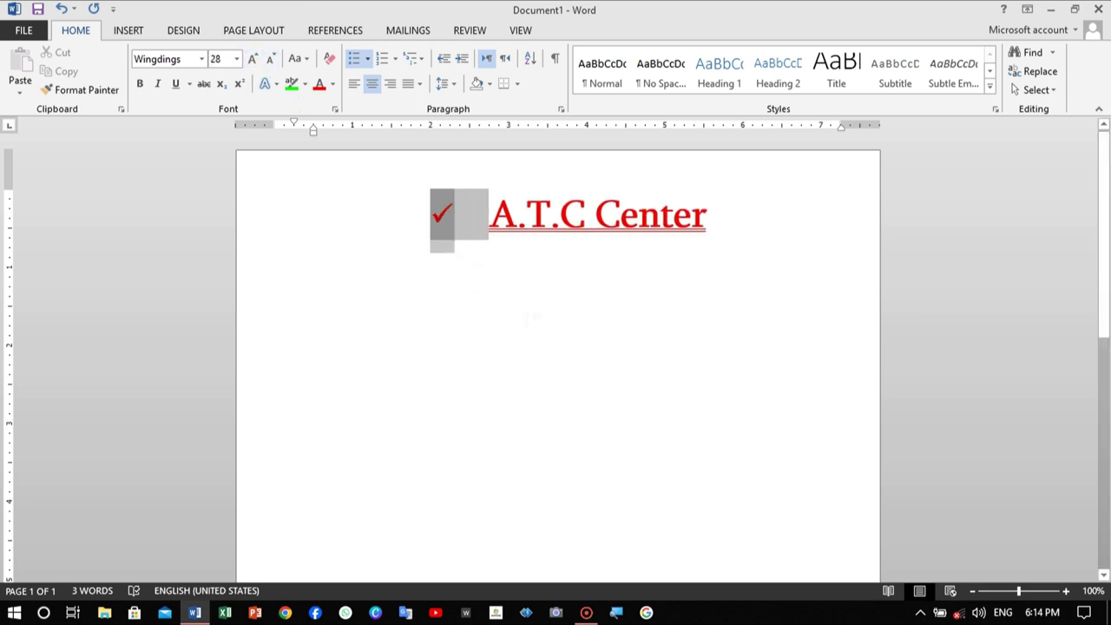
- Colour the checkmark bullet black
left_click(527, 215)
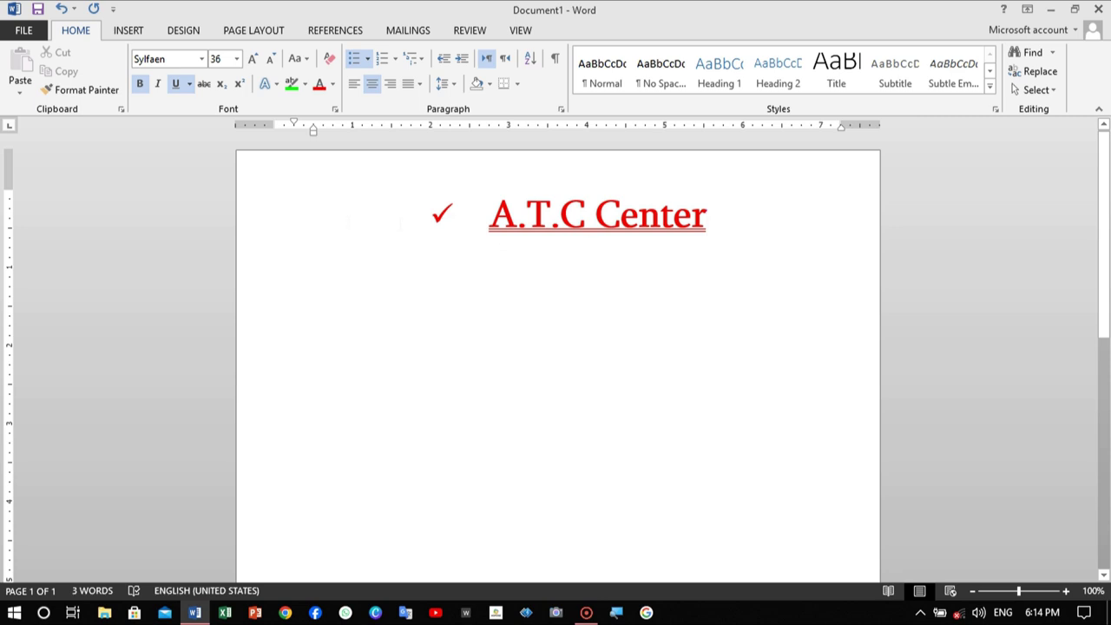
left_click(442, 213)
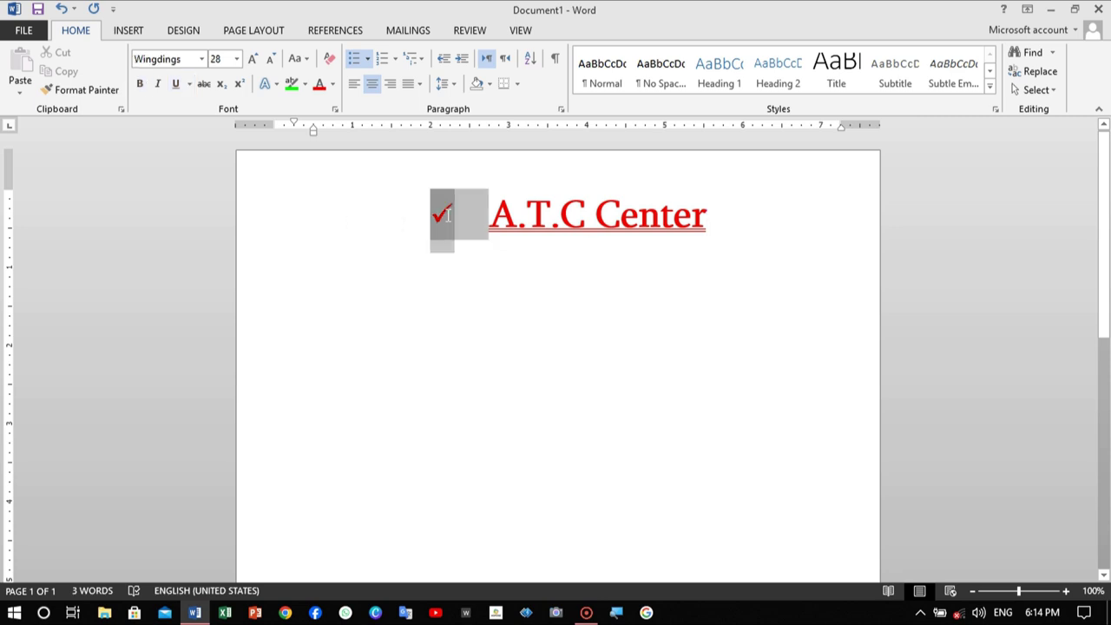
left_click(332, 84)
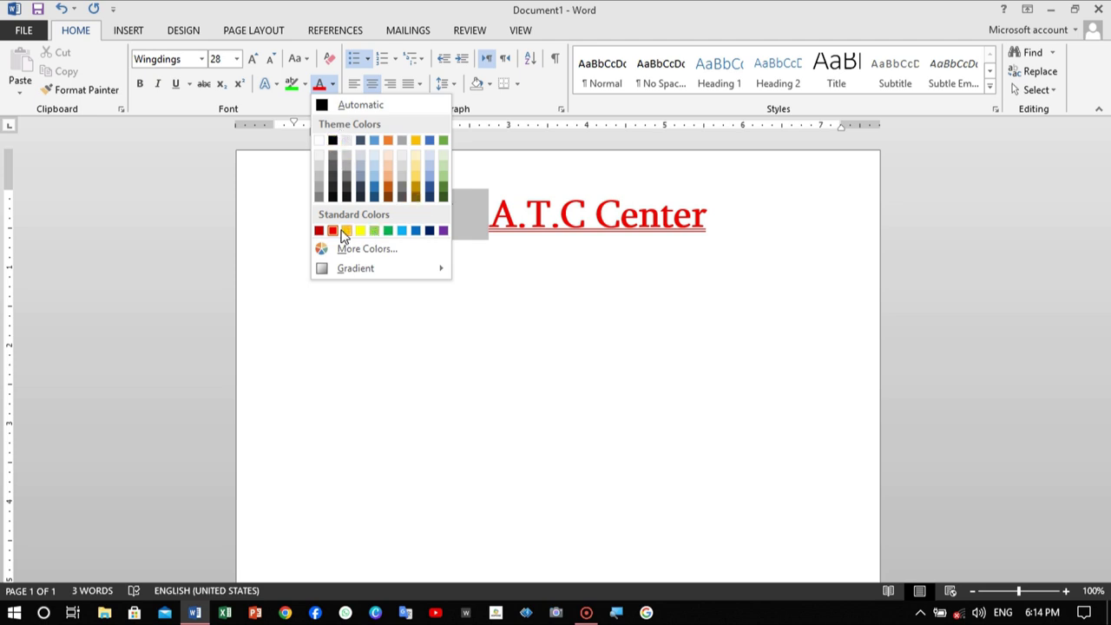
left_click(333, 141)
left_click(491, 215)
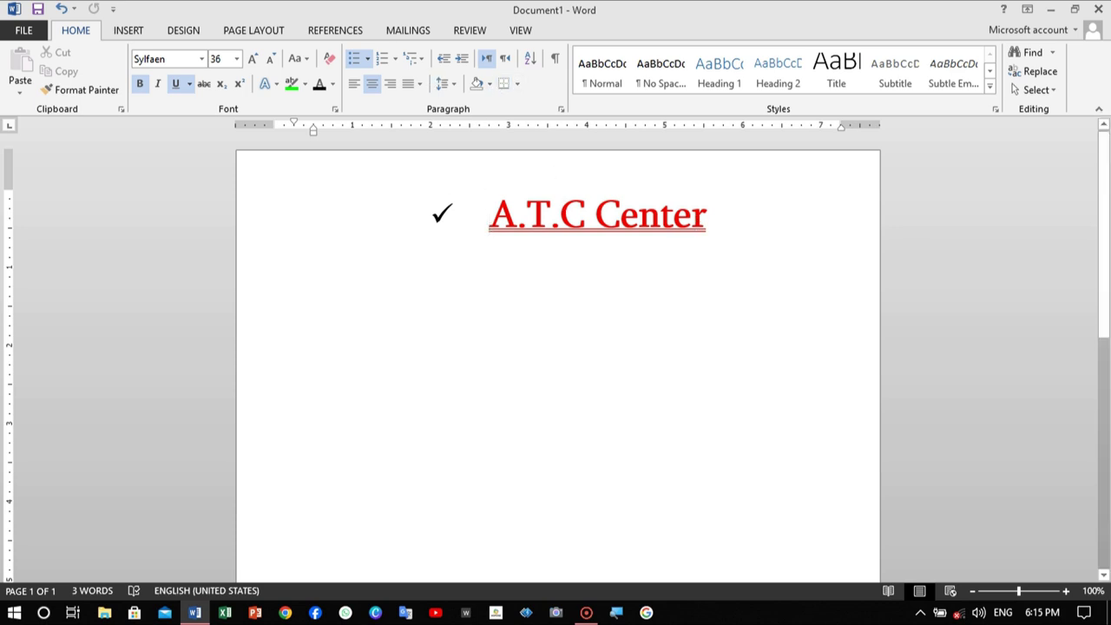
- Number the A.T.C Center line with the 1. 2. 3. numbering style
left_click_drag(491, 217, 706, 217)
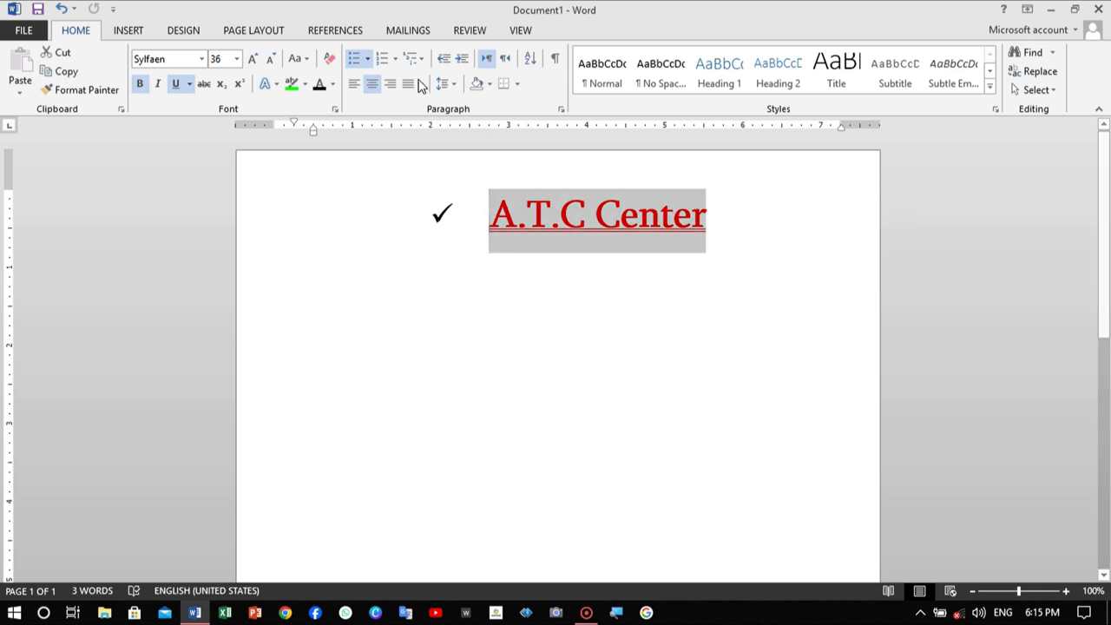
left_click(394, 61)
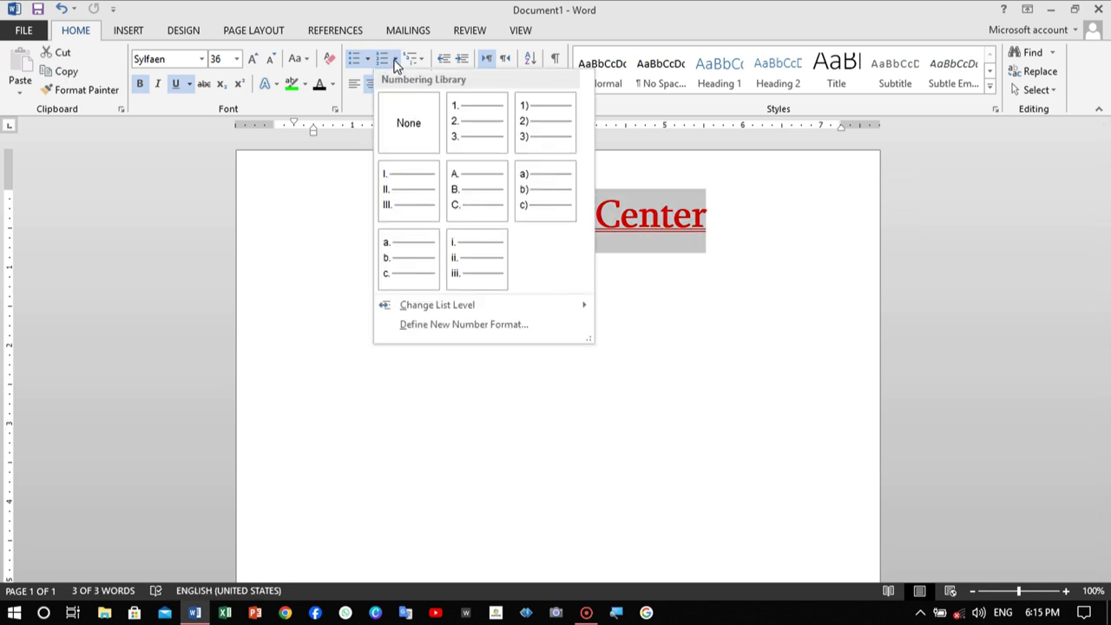
left_click(474, 130)
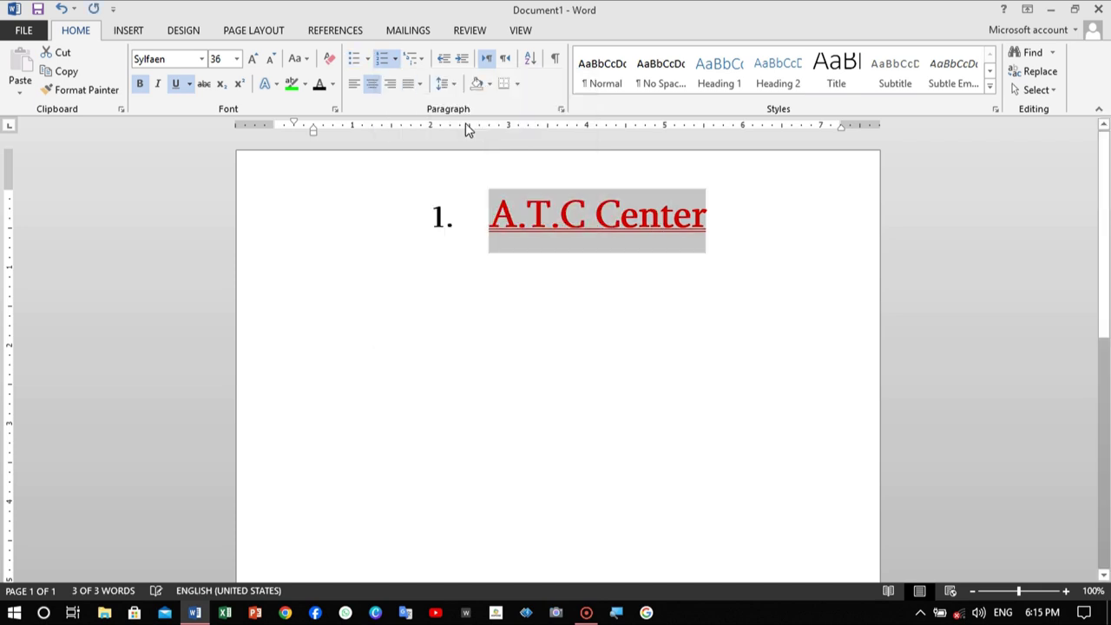
- Add 'Masood' as the second numbered item below A.T.C Center
key("Left")
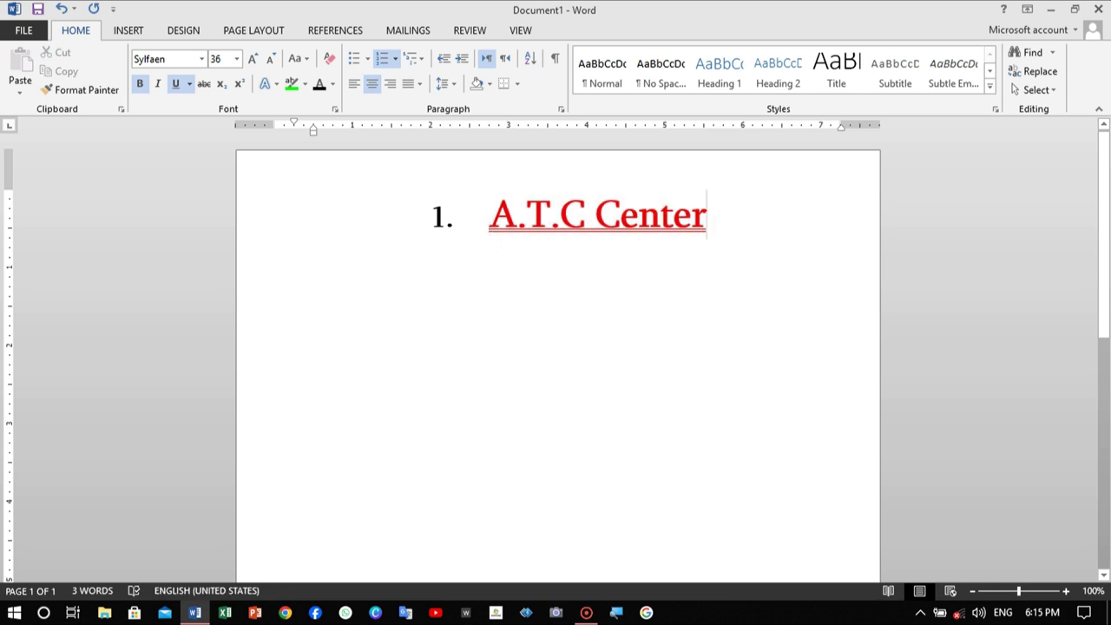
key("End")
key("Return")
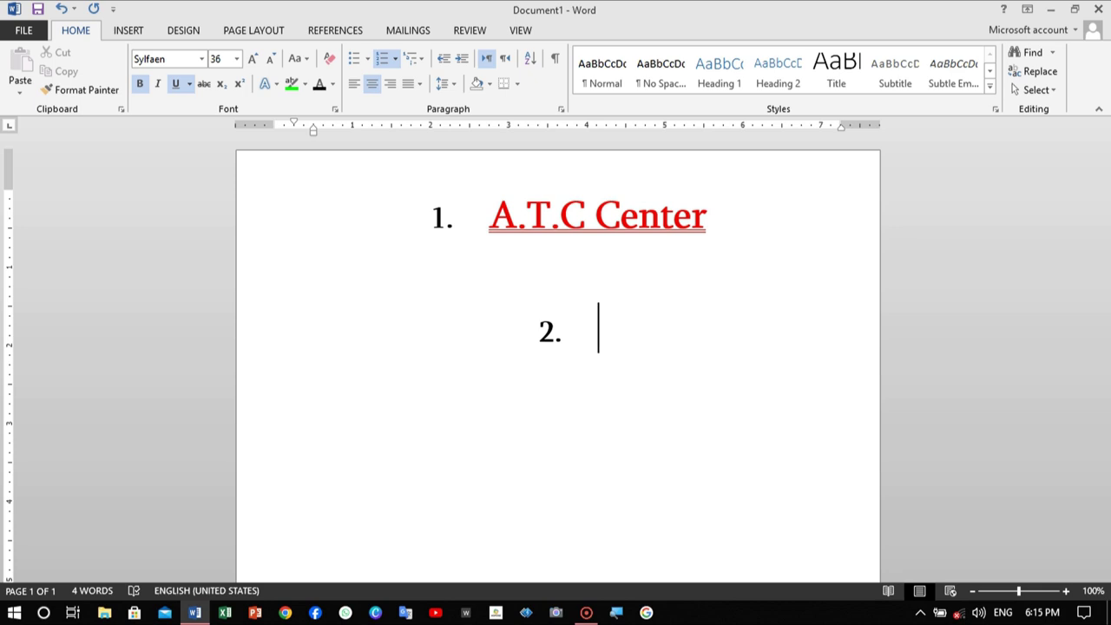
type("M")
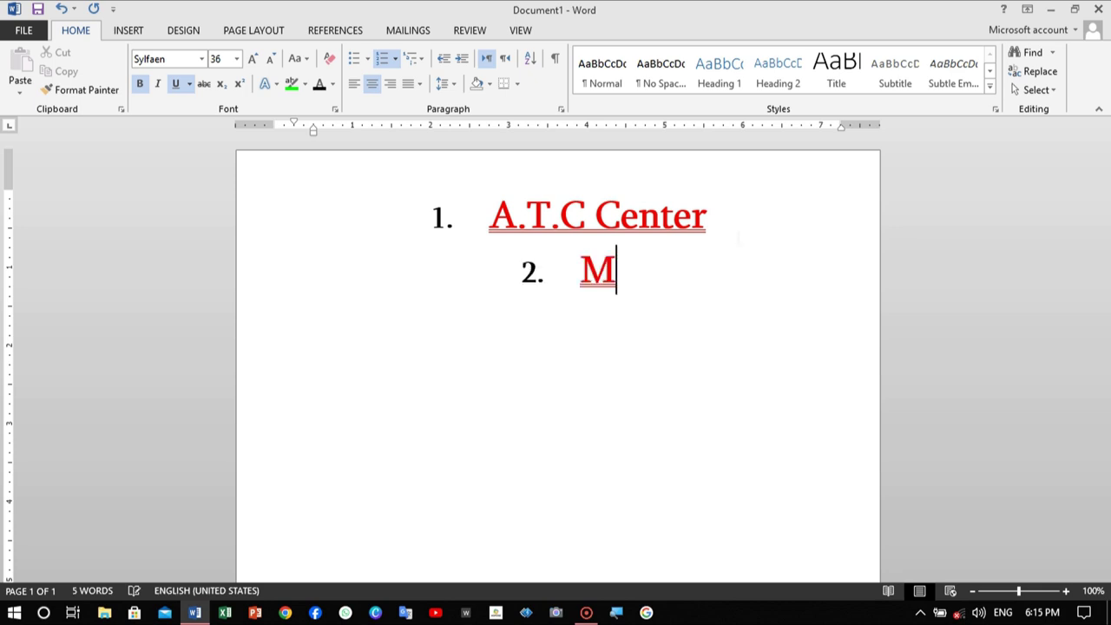
type("asood")
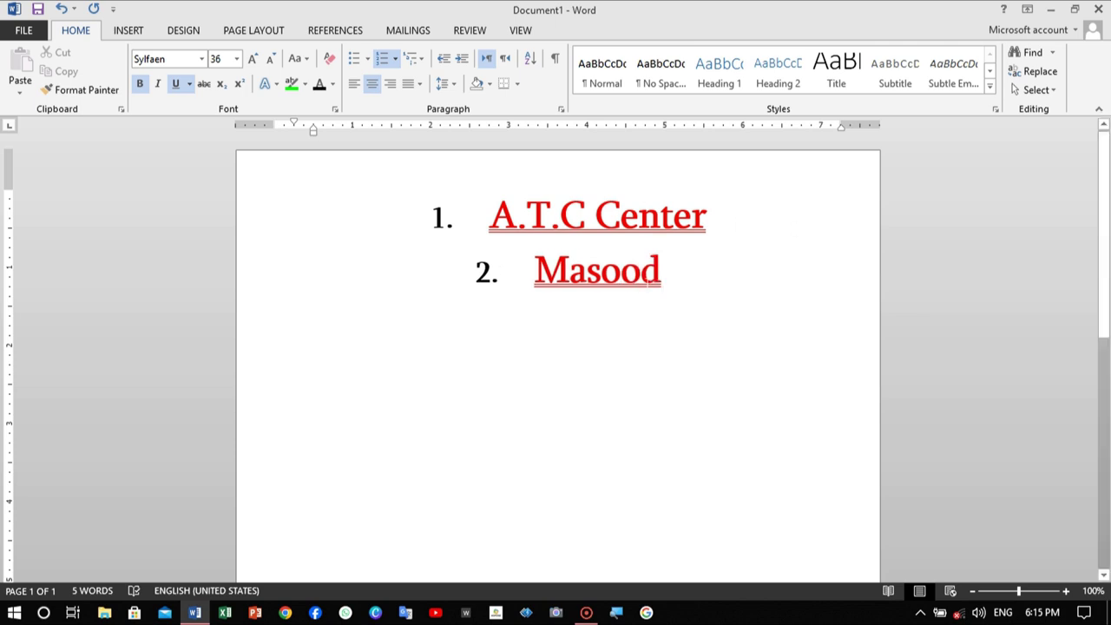
scroll(557, 347, "down", 2)
scroll(557, 347, "up", 2)
scroll(557, 347, "down", 2)
scroll(557, 347, "up", 2)
key("ctrl+a")
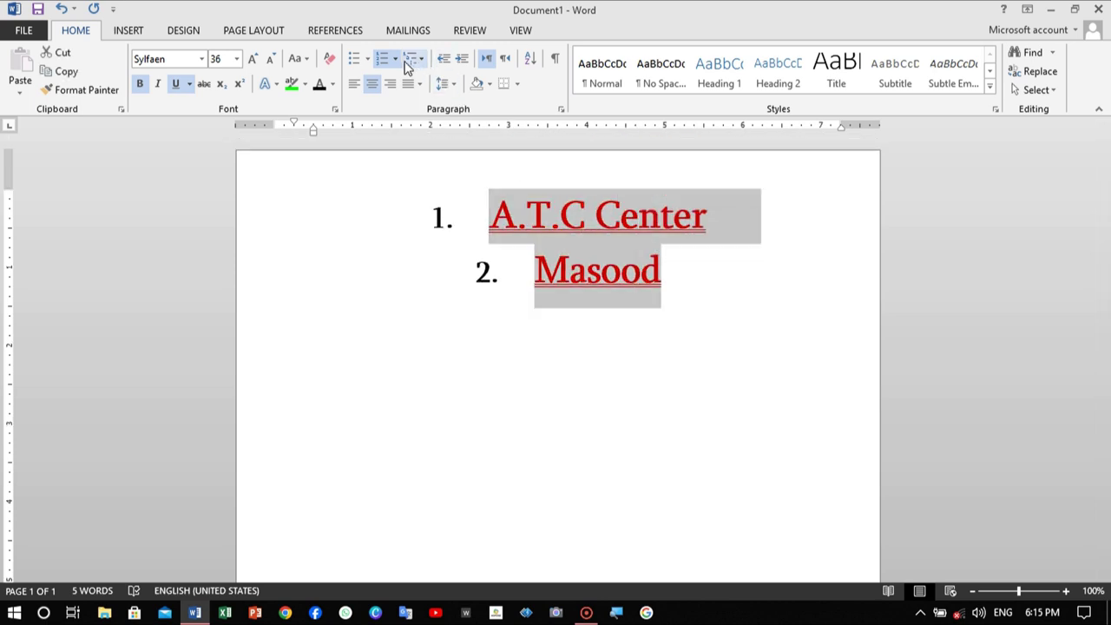
- Switch the list numbering to the a. b. c. lettered format
left_click(396, 59)
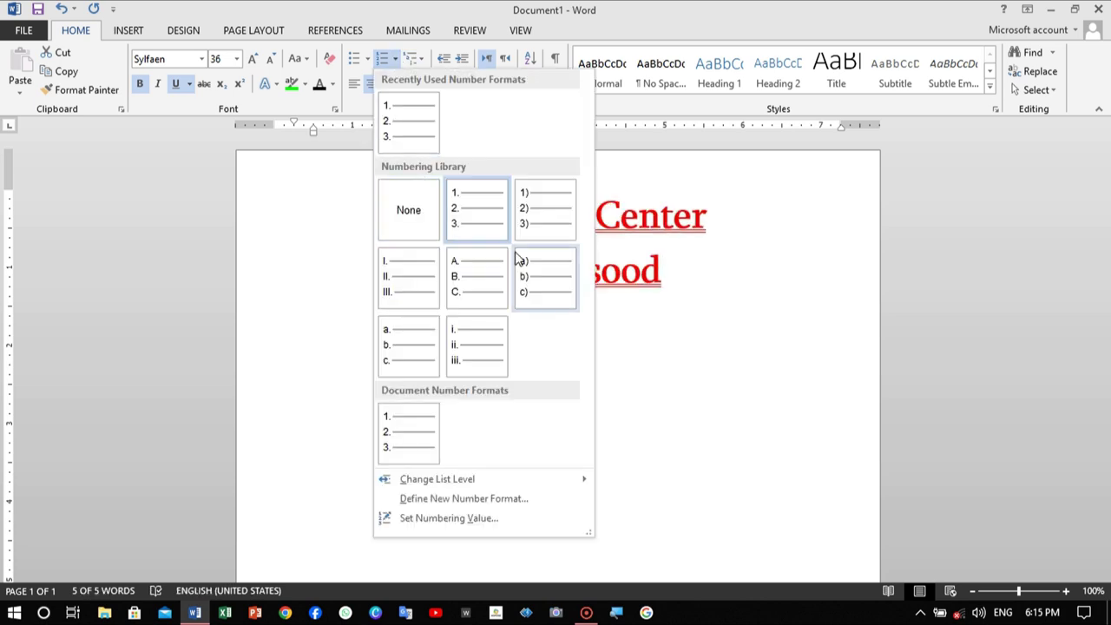
left_click(477, 209)
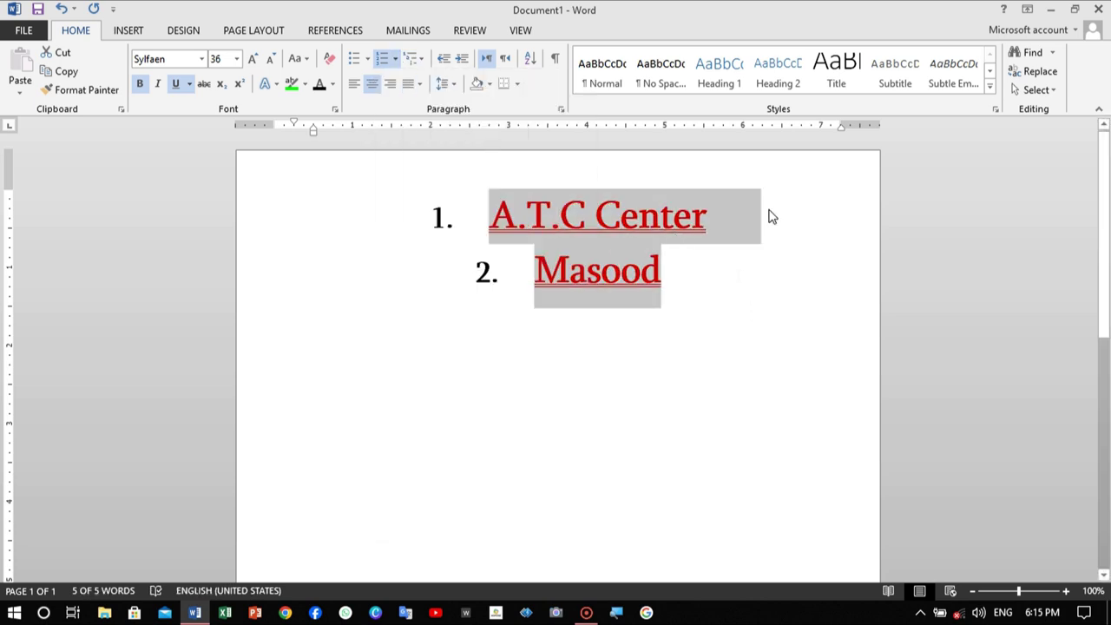
left_click(395, 61)
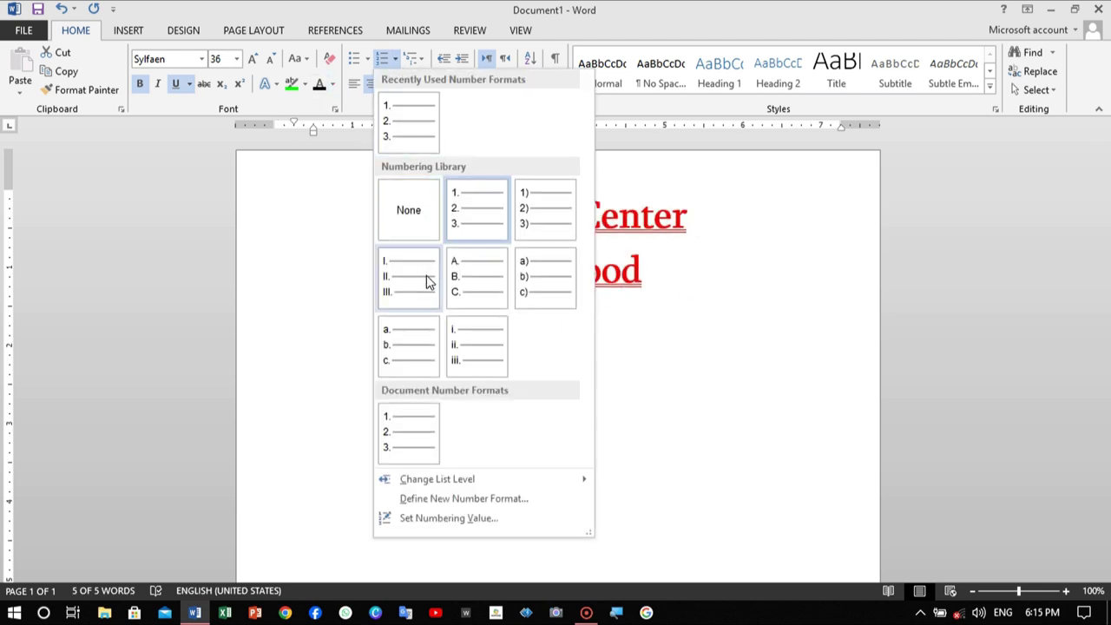
left_click(428, 344)
left_click(480, 274)
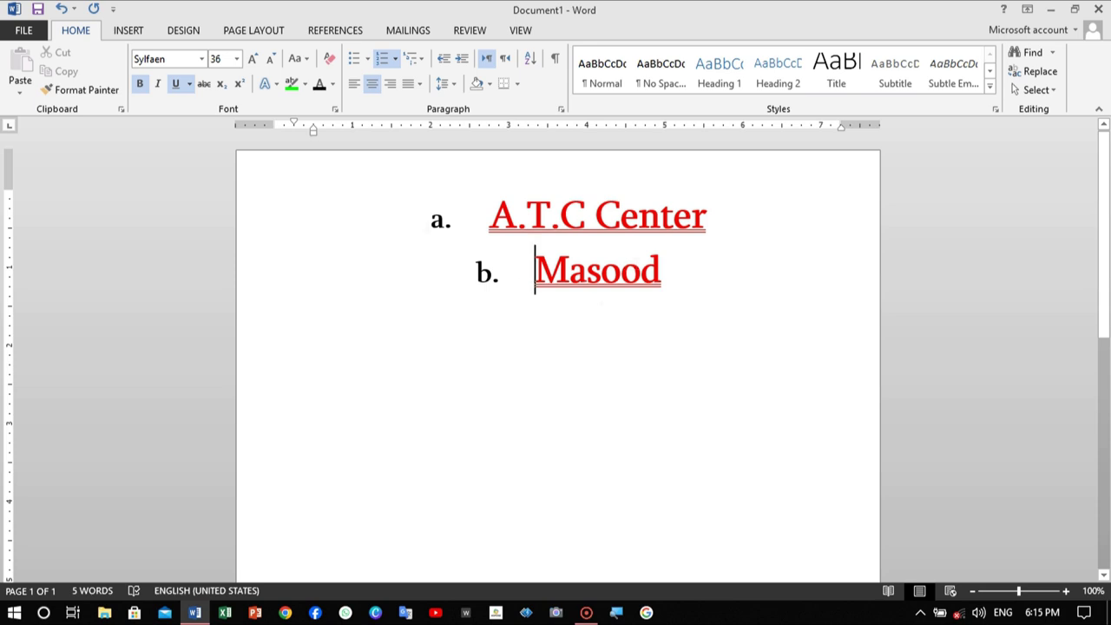
- Select the A.T.C Center and Masood lines in turn to check the lettered list
key("Up")
key("shift+Down")
key("shift+Right")
key("shift+Right")
key("shift+Right")
key("shift+Right")
key("shift+Right")
key("shift+Right")
key("shift+Right")
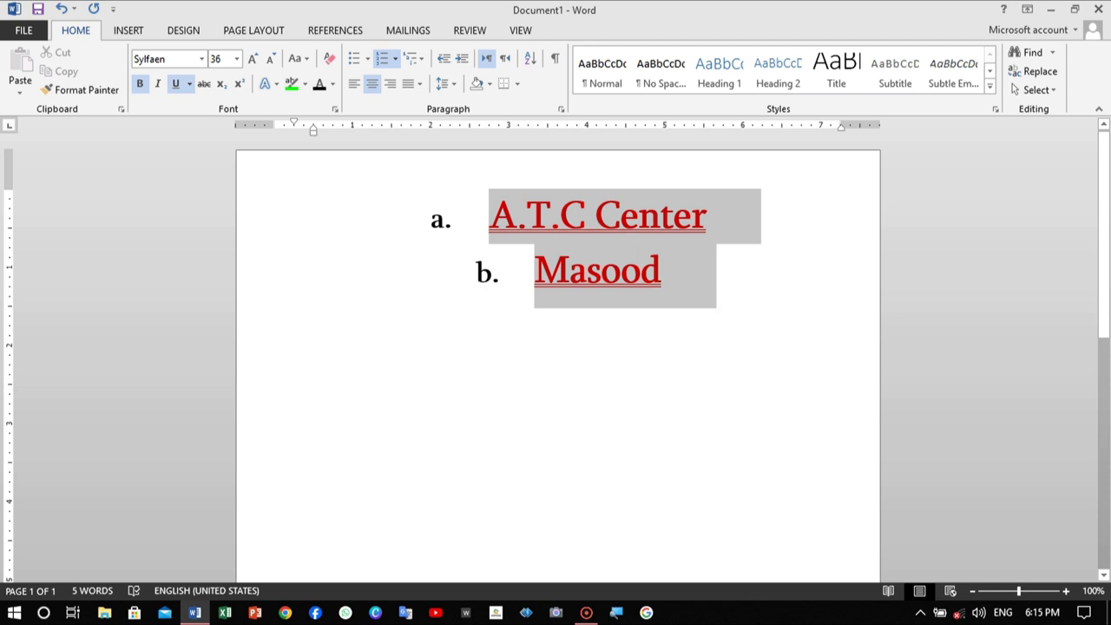
key("Home")
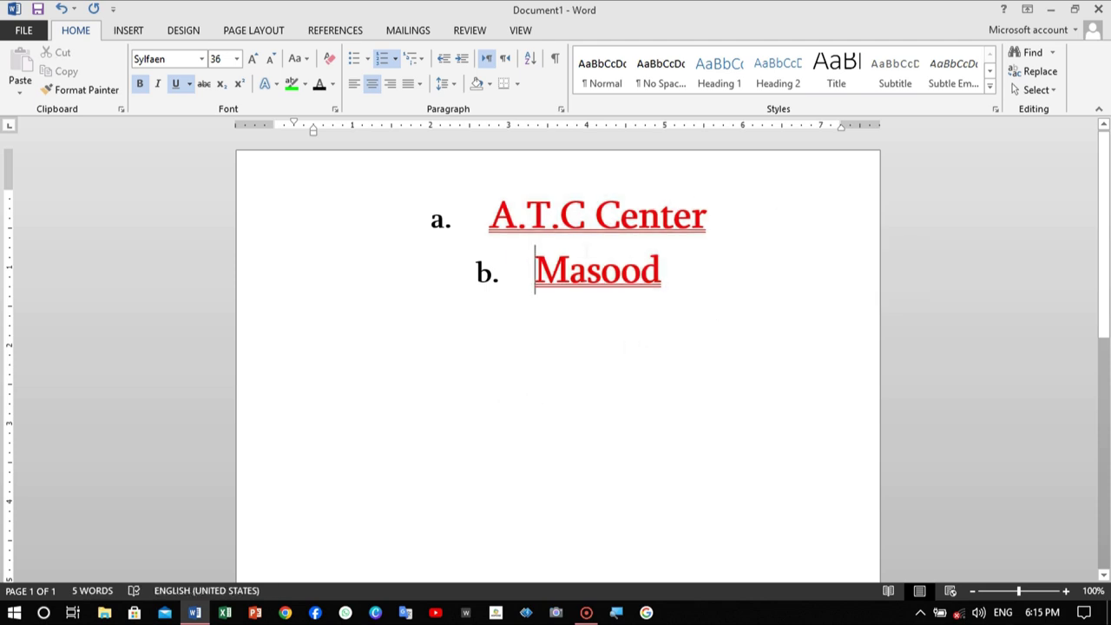
key("shift+Down")
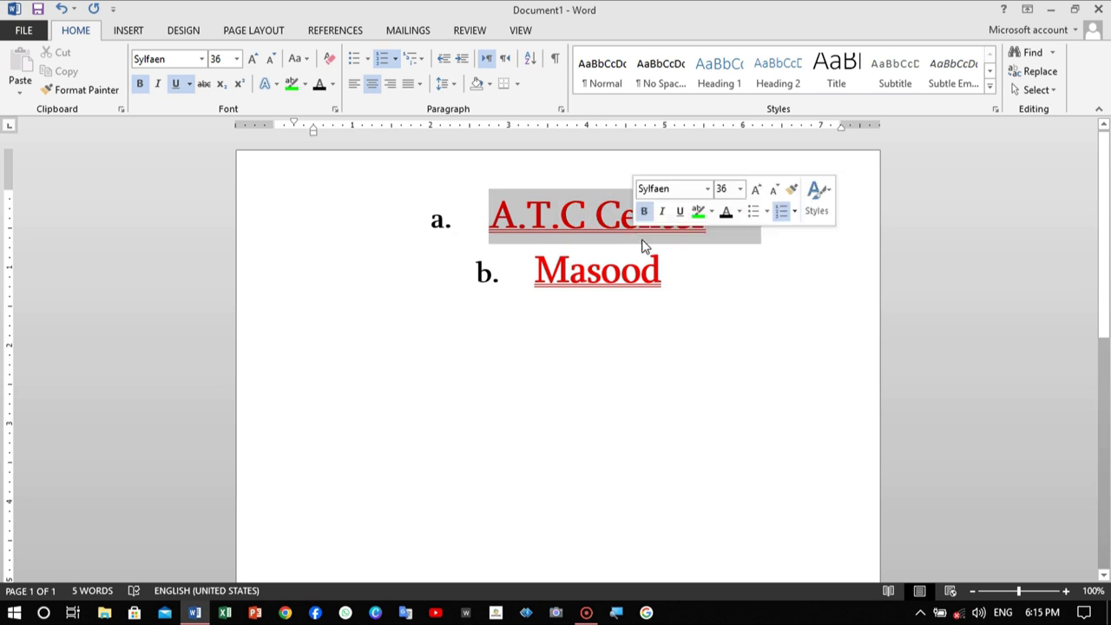
key("Right")
left_click_drag(535, 271, 686, 324)
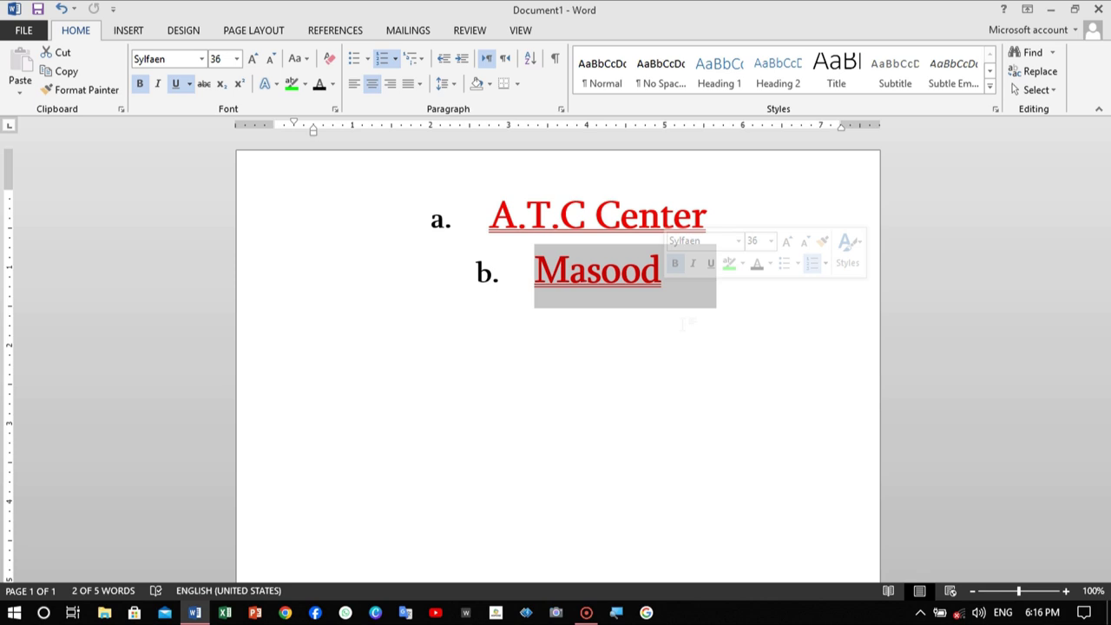
key("Left")
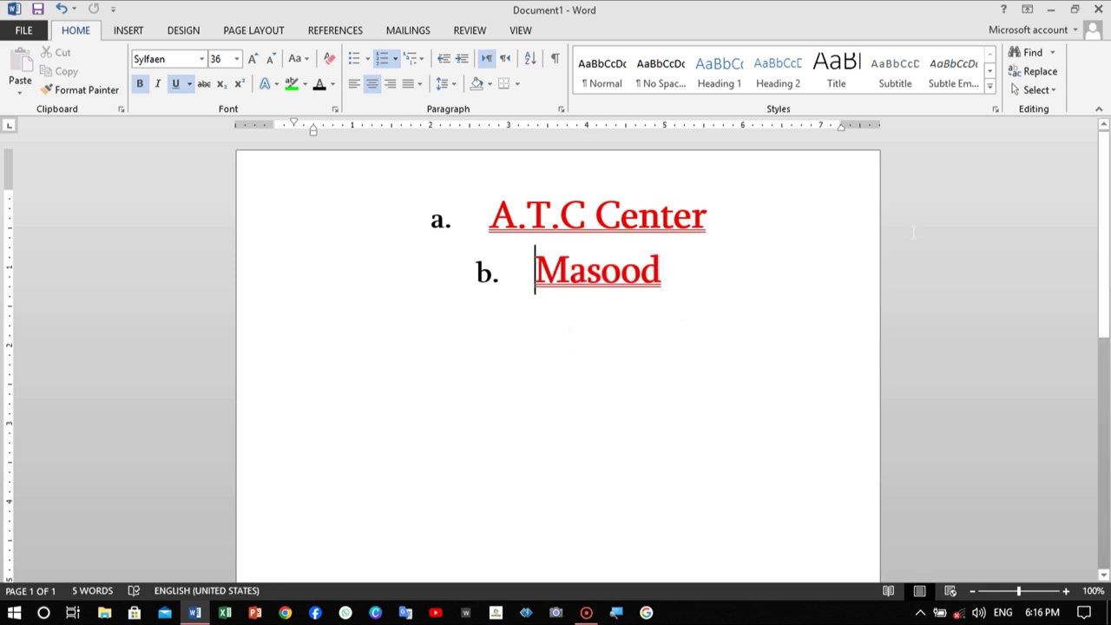
left_click_drag(490, 217, 720, 268)
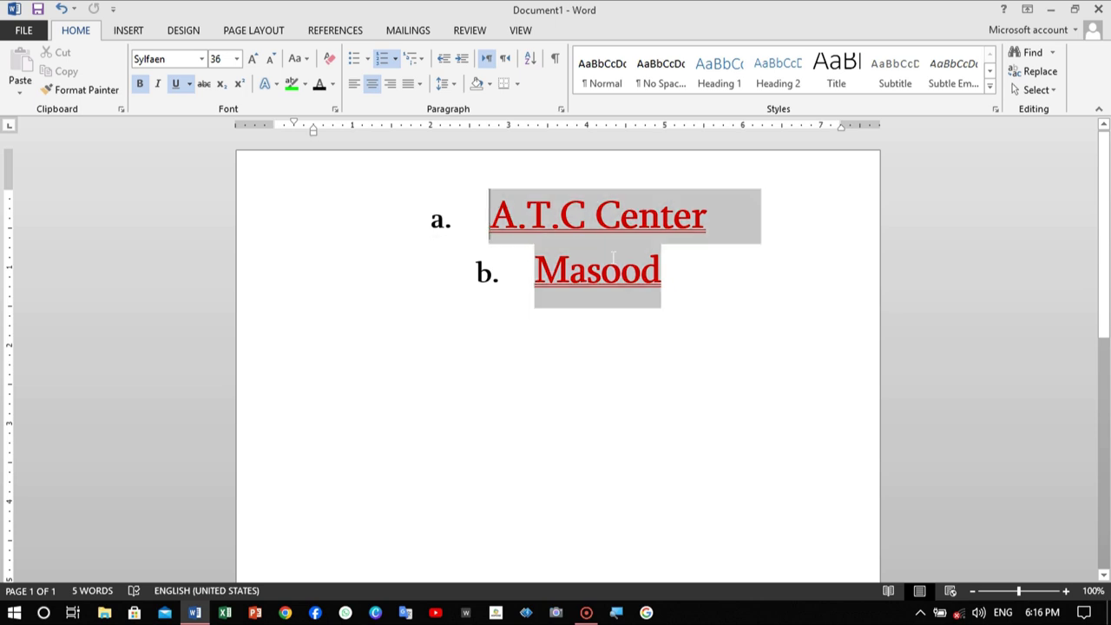
key("Right")
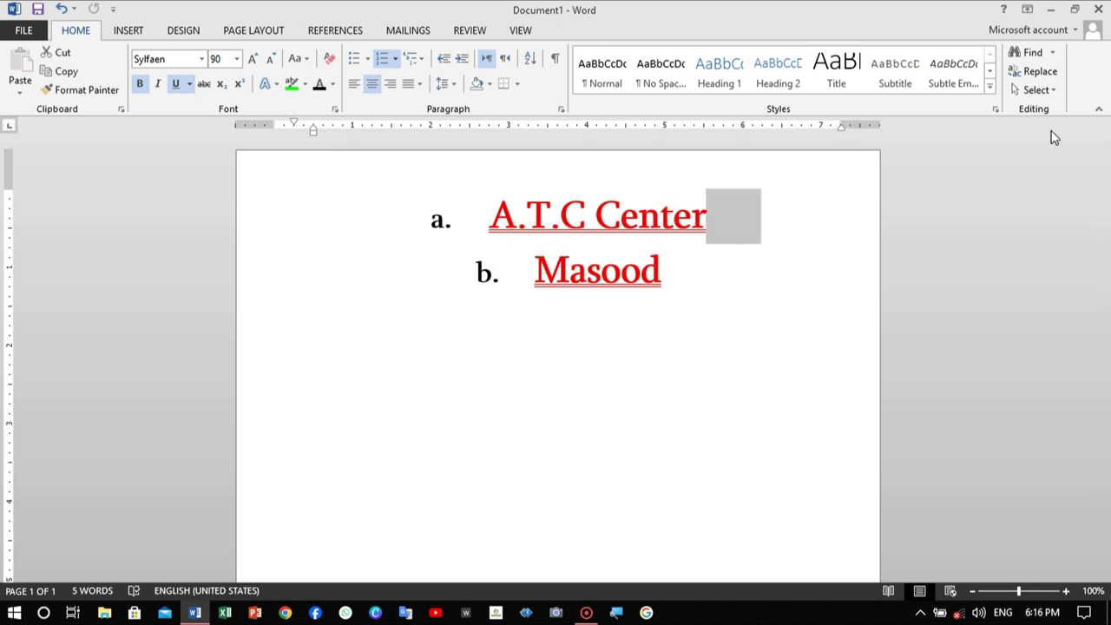
- Close Word without saving the document, then bring up the screen recorder
left_click(1098, 9)
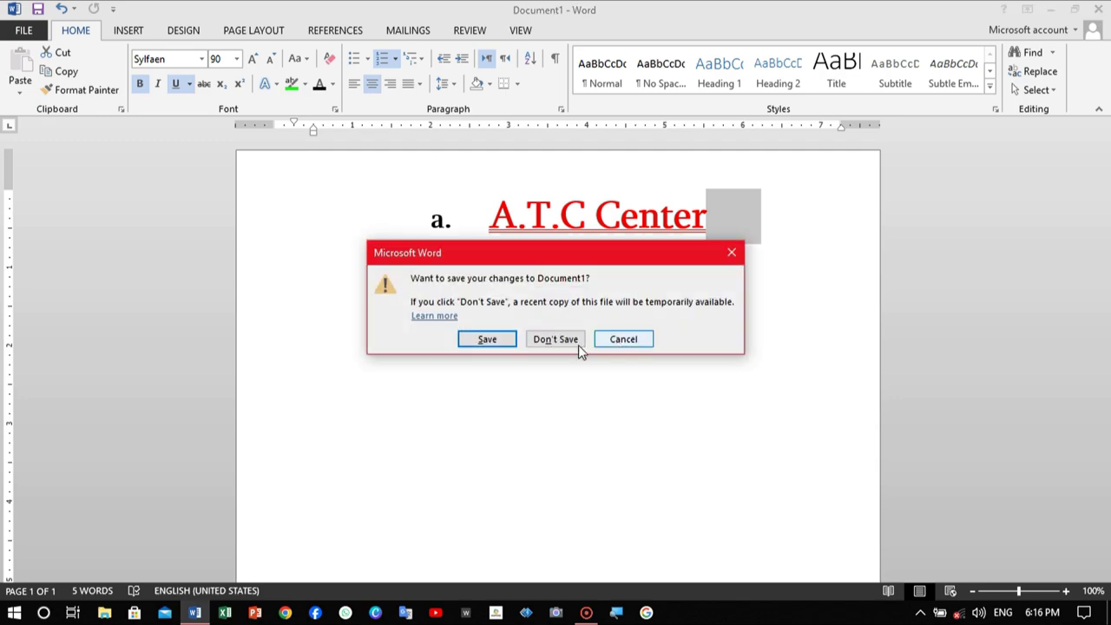
left_click(552, 340)
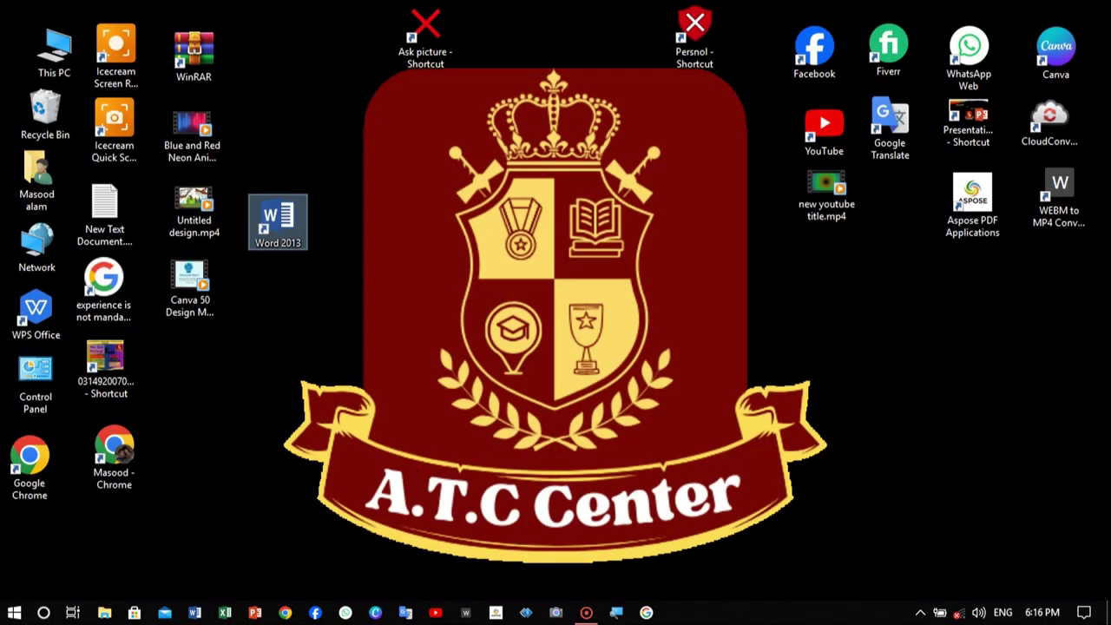
left_click(586, 613)
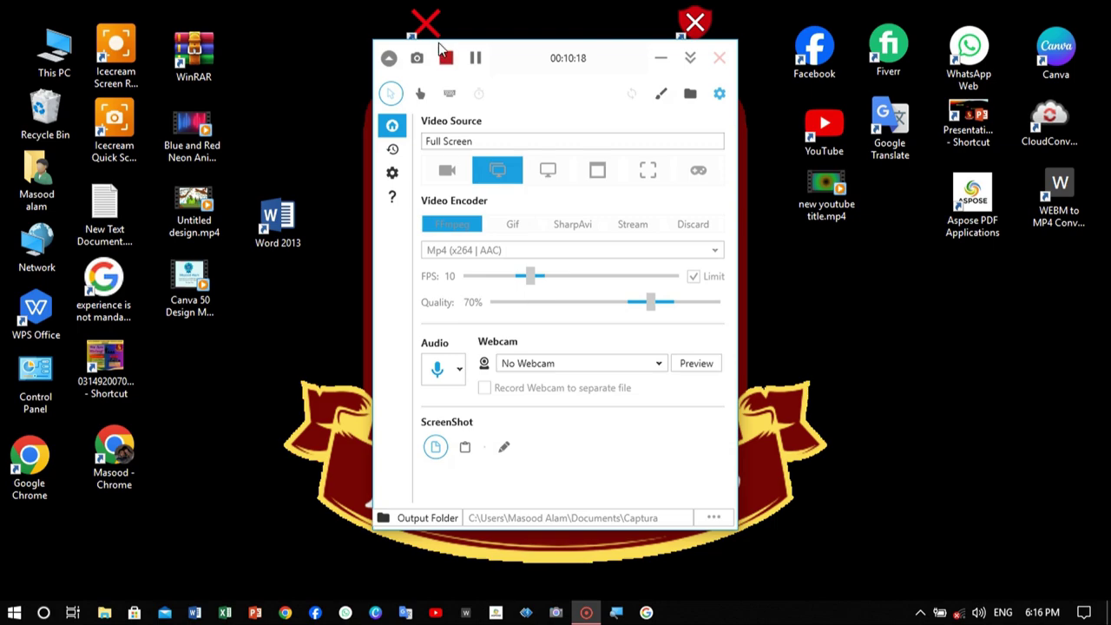